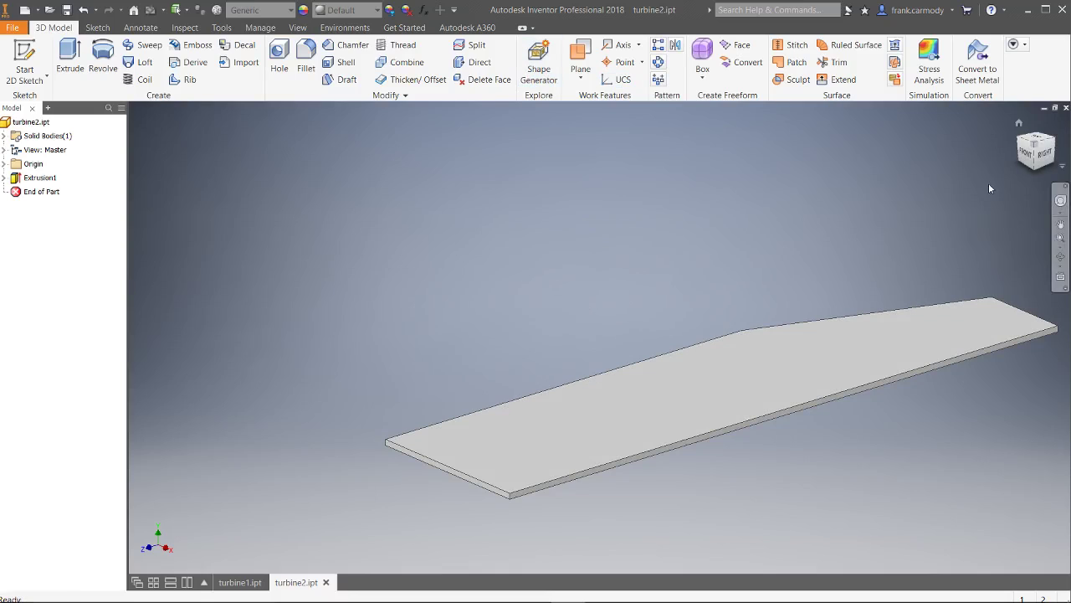
Pan the view and start a new 2D sketch on the blade plate's top face
middle_drag(912, 309, 670, 243)
click(33, 61)
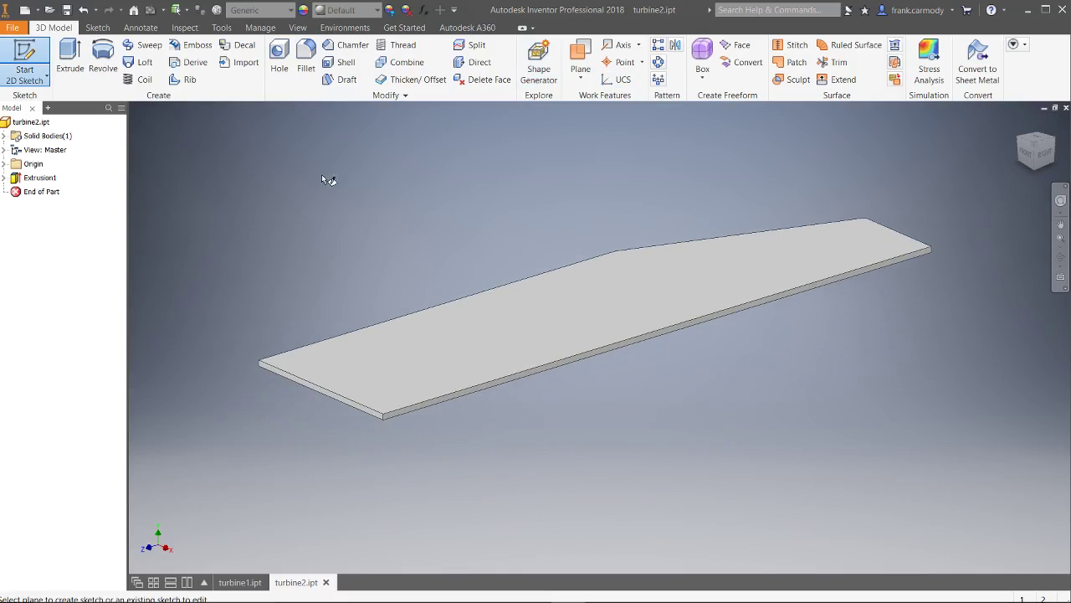
click(520, 338)
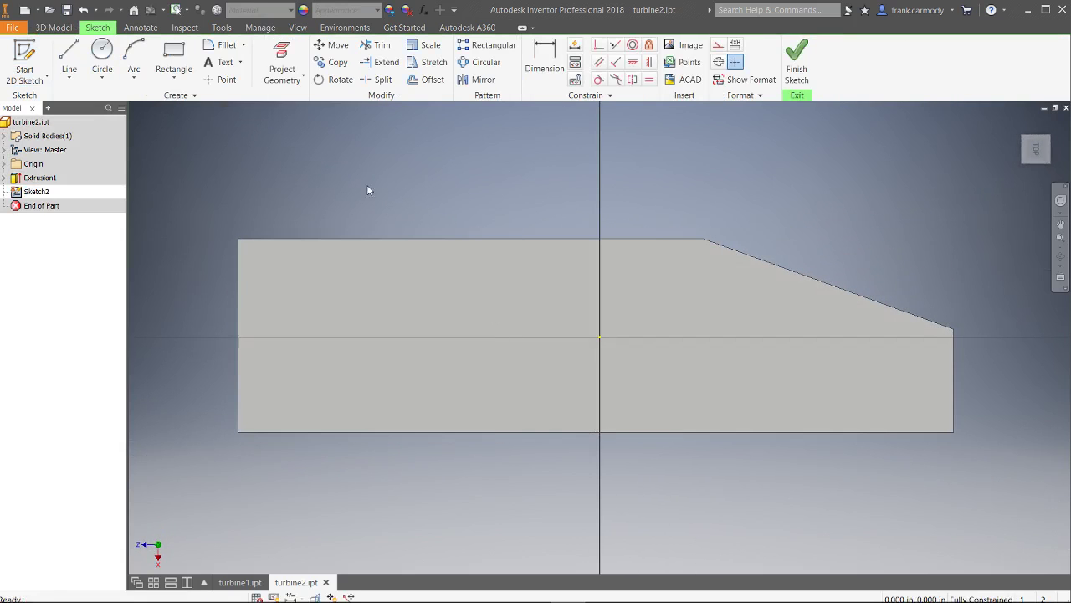
Place a sketch text box near the plate's left end
click(211, 64)
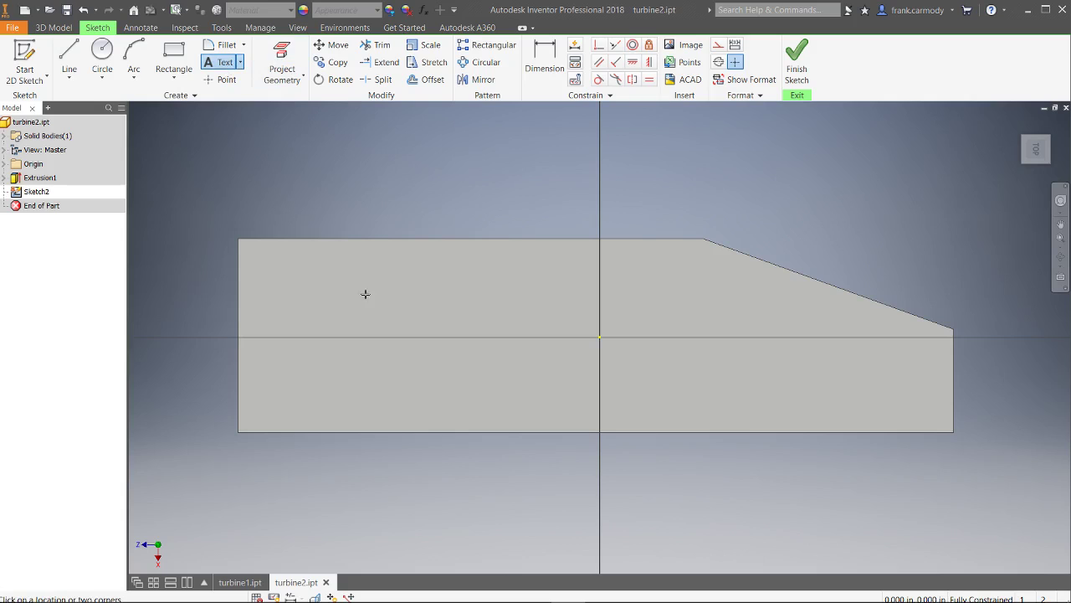
click(273, 290)
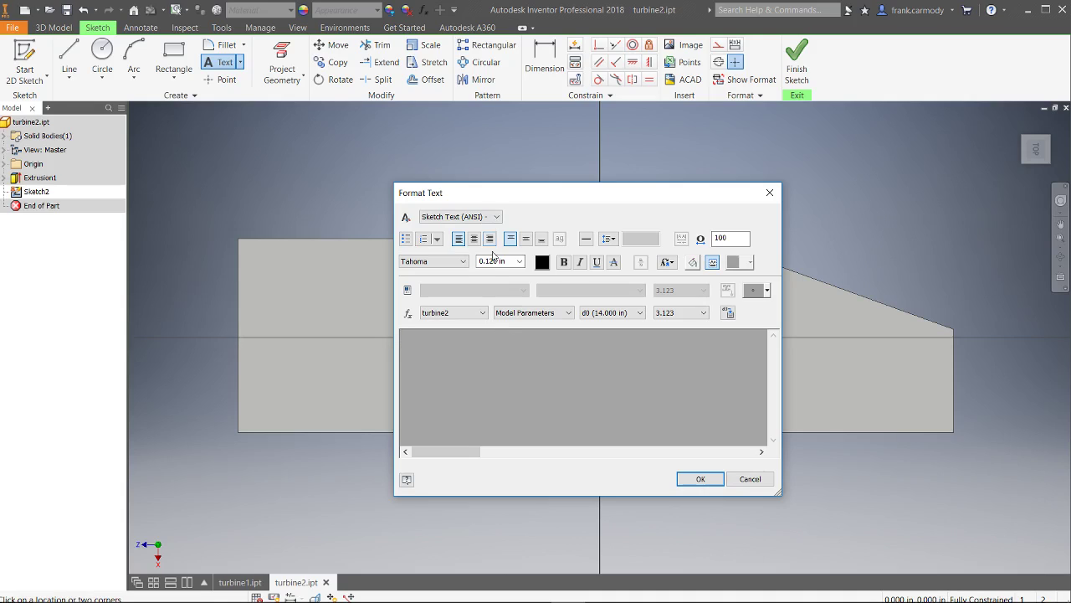
Enter the name in Format Text, trying sizes 0.240 in and 0.360 in
click(520, 261)
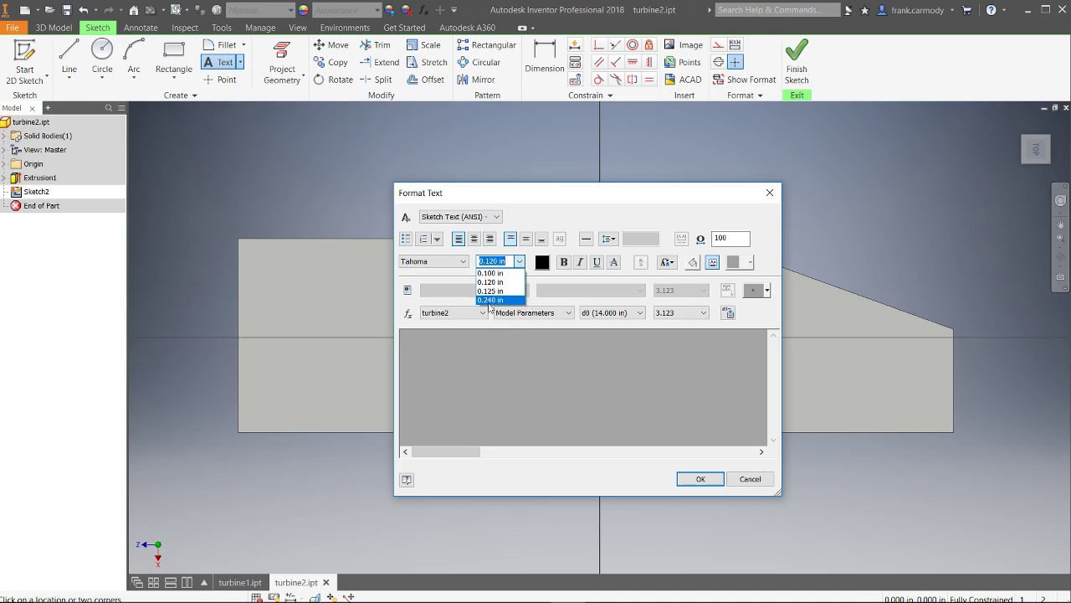
click(492, 299)
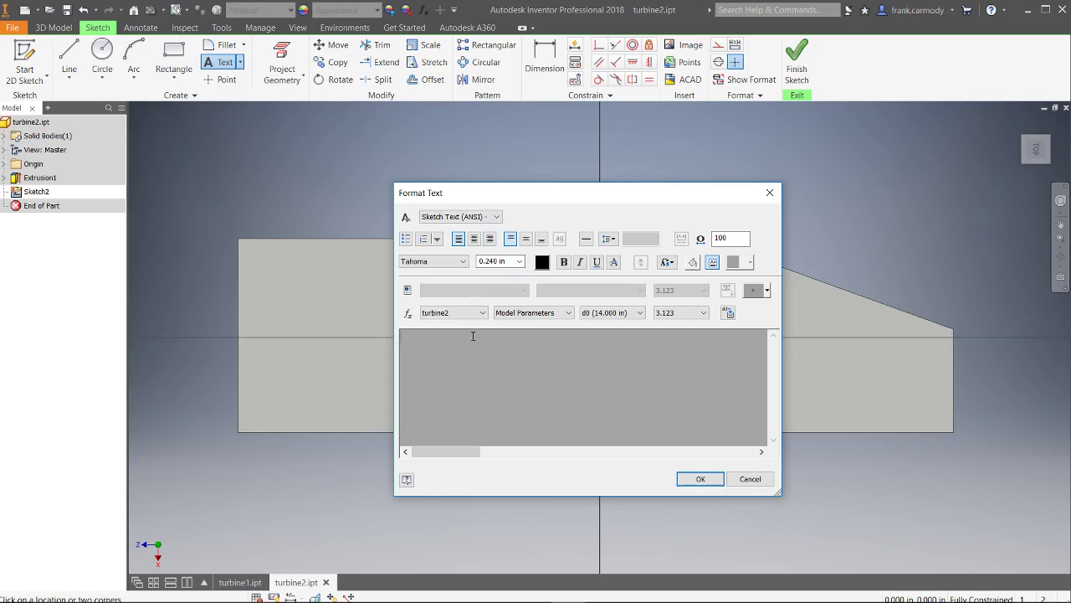
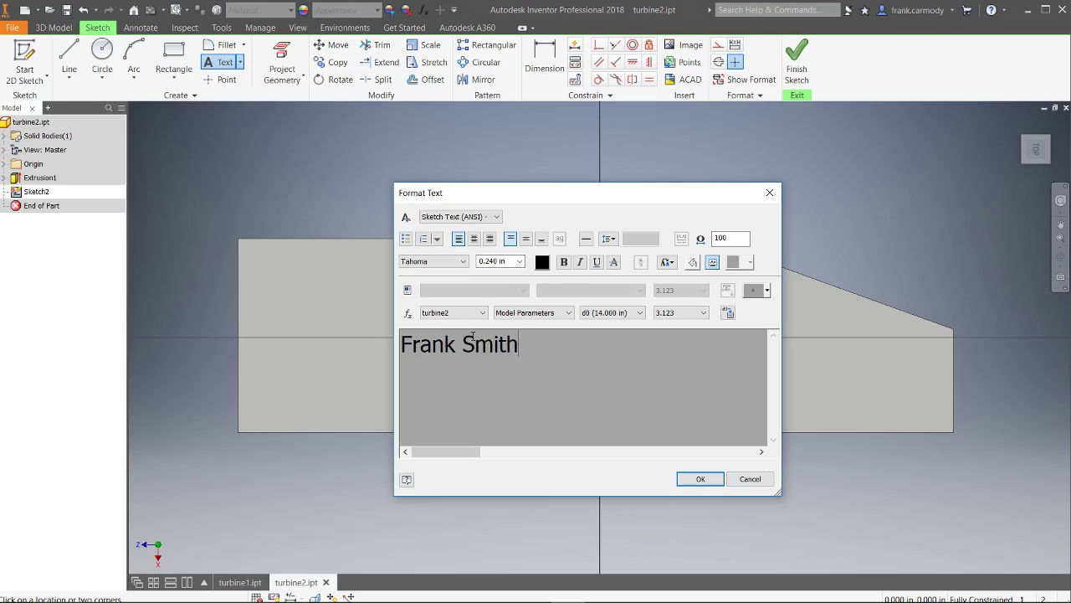
click(497, 261)
click(519, 261)
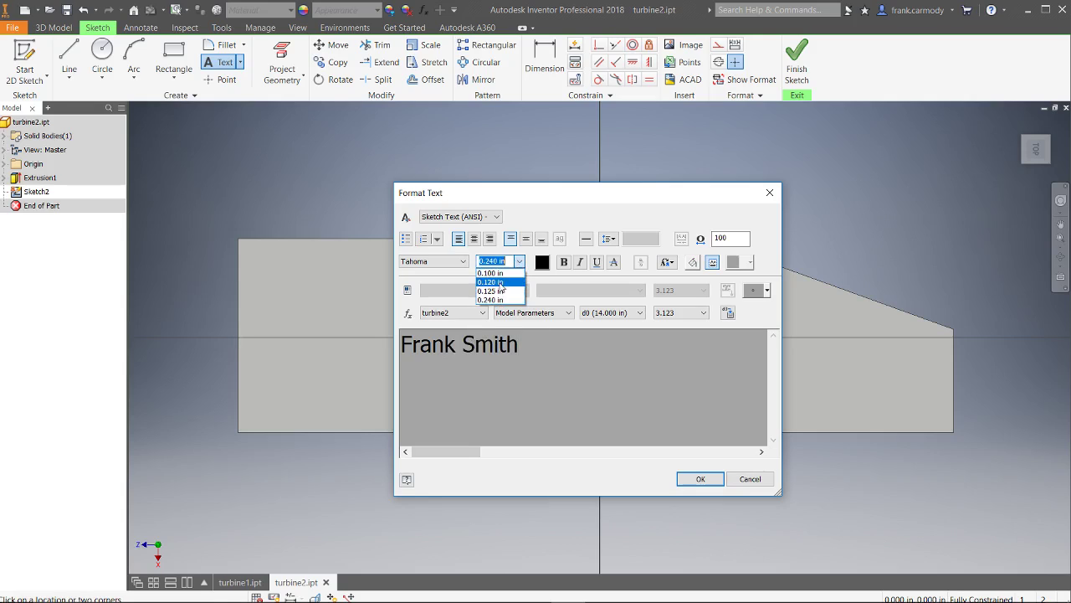
click(497, 261)
click(493, 261)
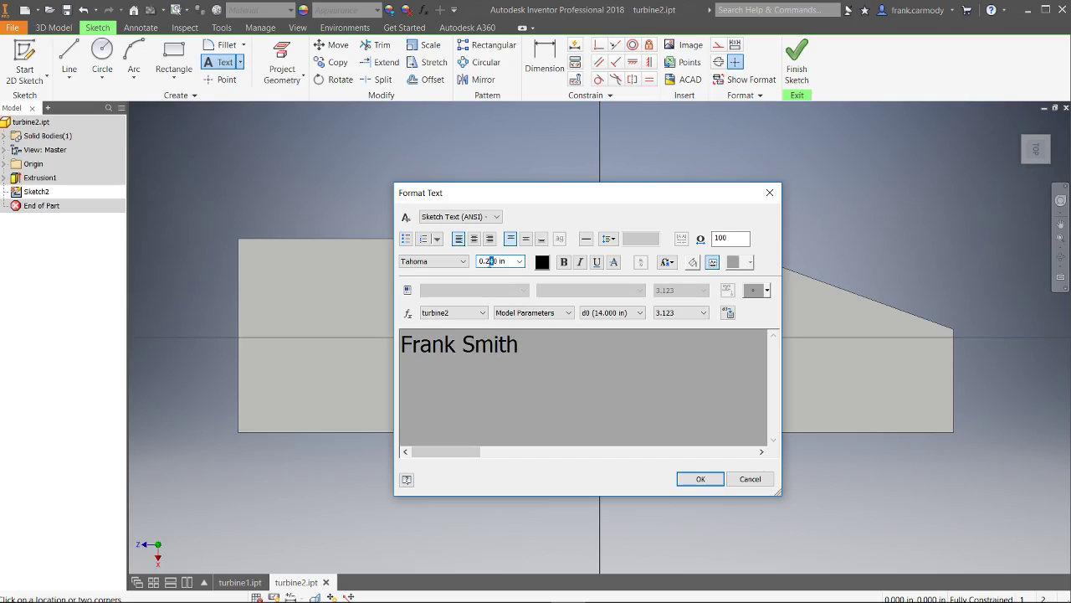
text(36)
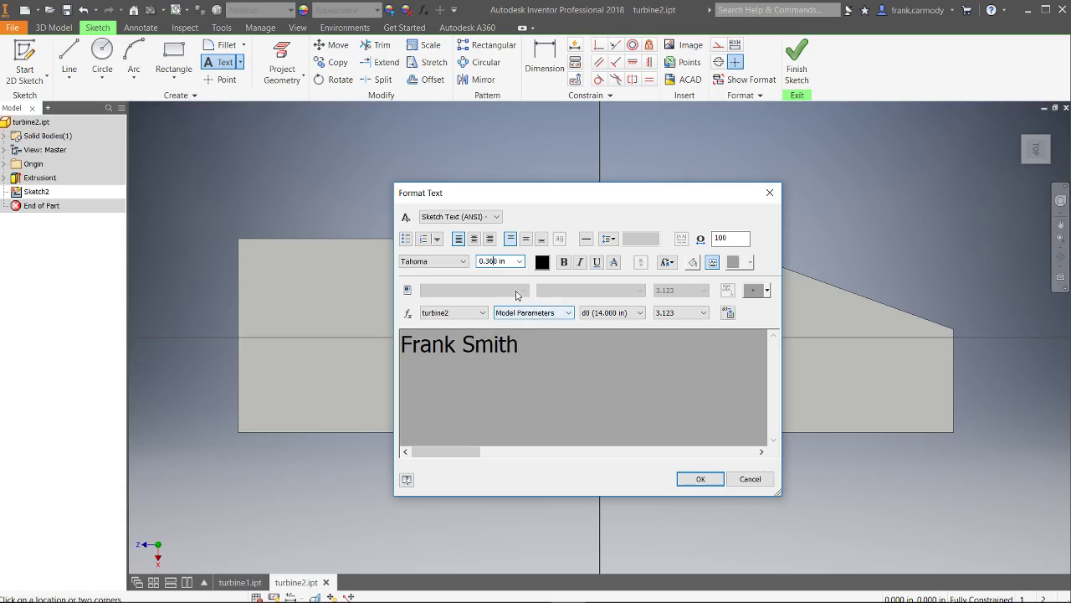
click(570, 348)
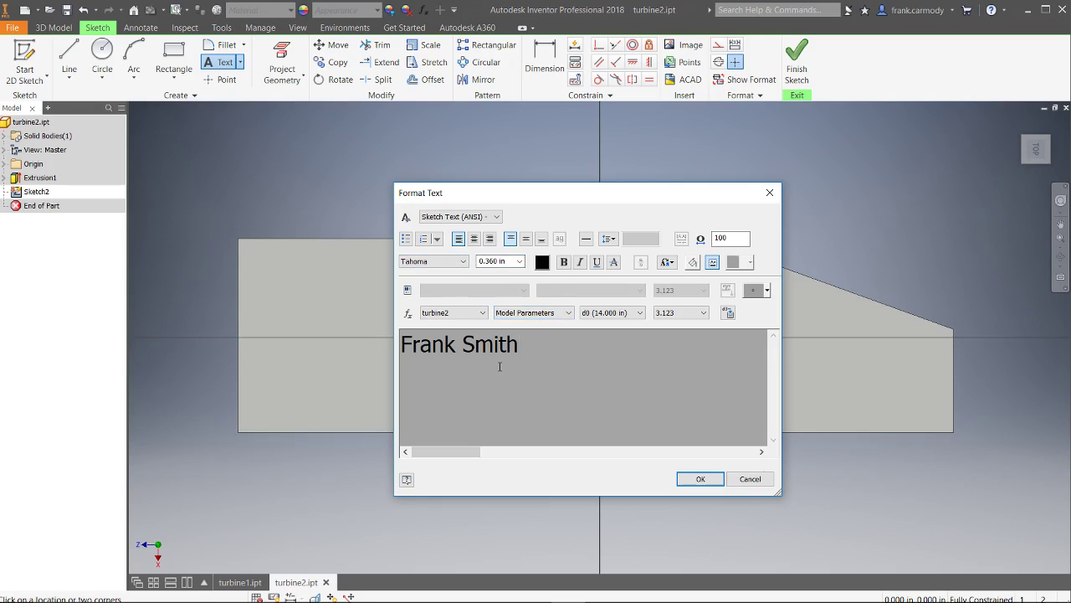
Resize the whole name to 0.300 in and close the Format Text dialog
drag(560, 361, 297, 359)
click(494, 262)
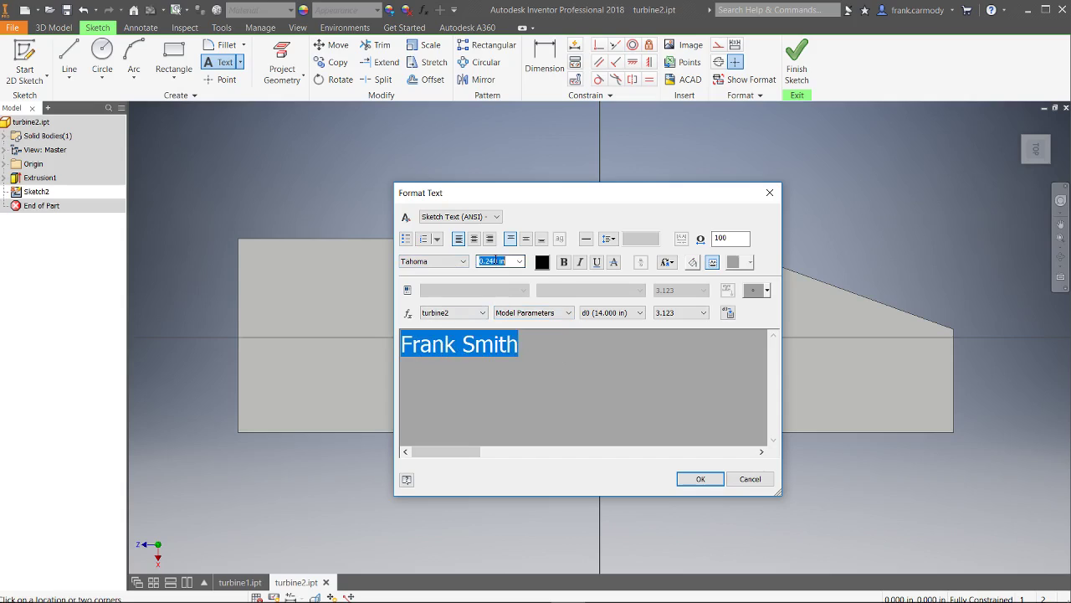
click(492, 262)
drag(493, 262, 486, 262)
text(30)
key(Return)
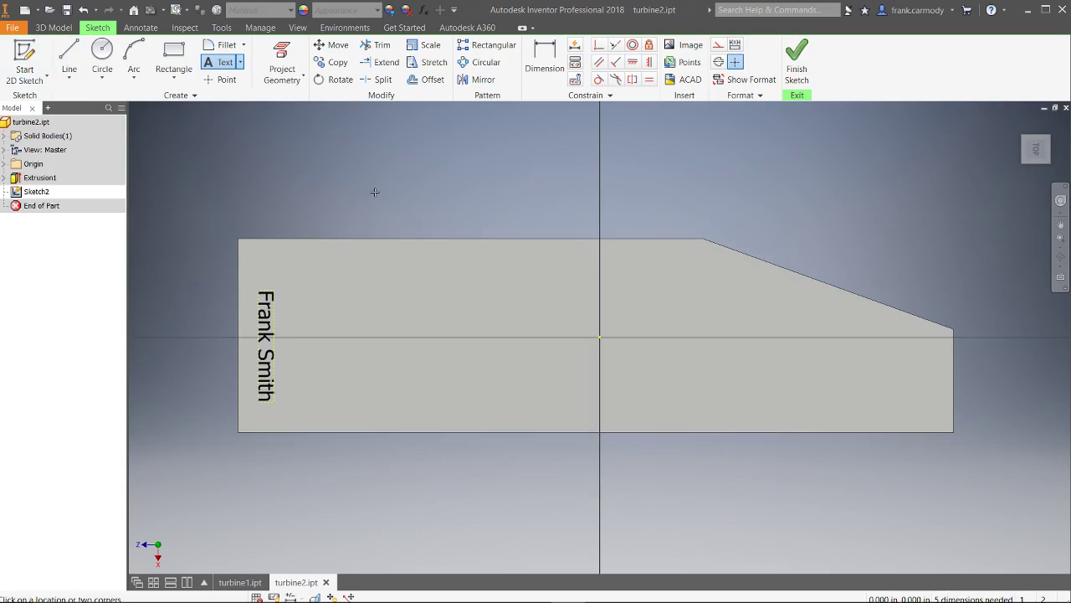
End text placement, nudge the name text up and right, and finish Sketch2
right_click(343, 123)
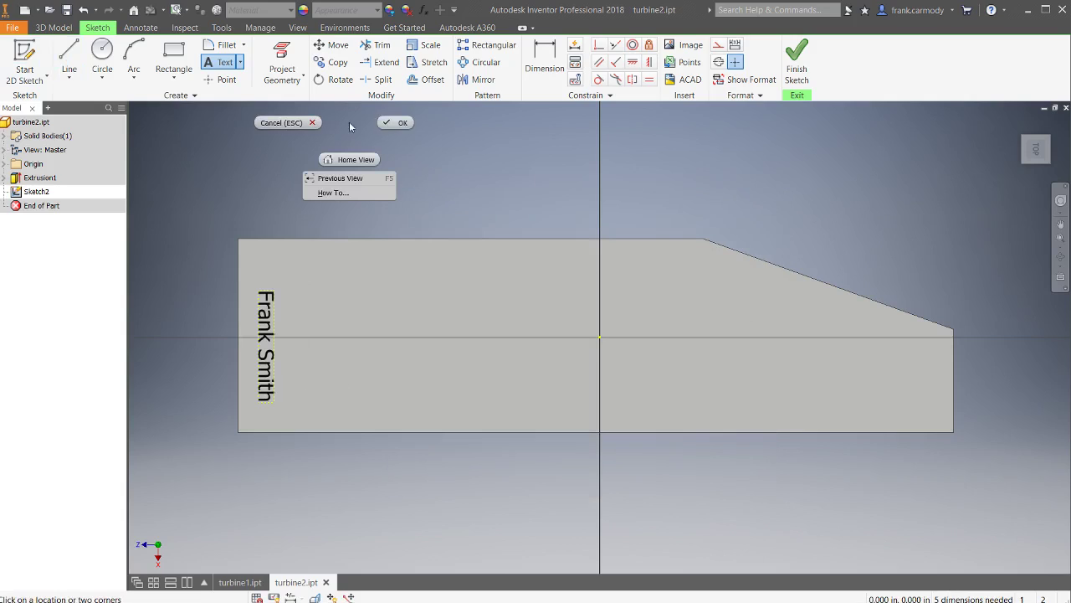
click(407, 124)
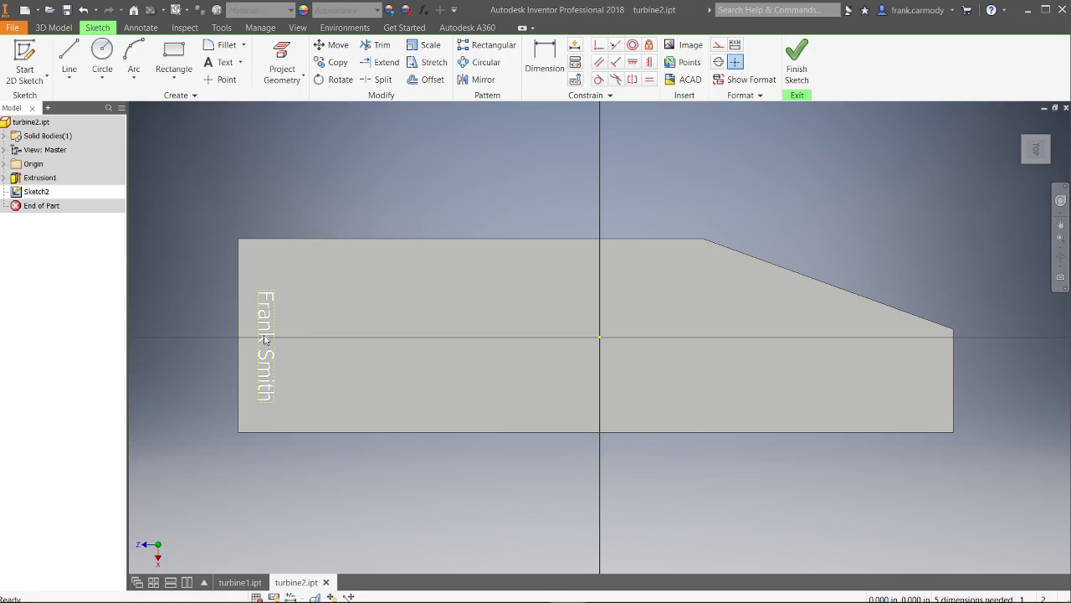
drag(263, 332, 271, 320)
click(796, 57)
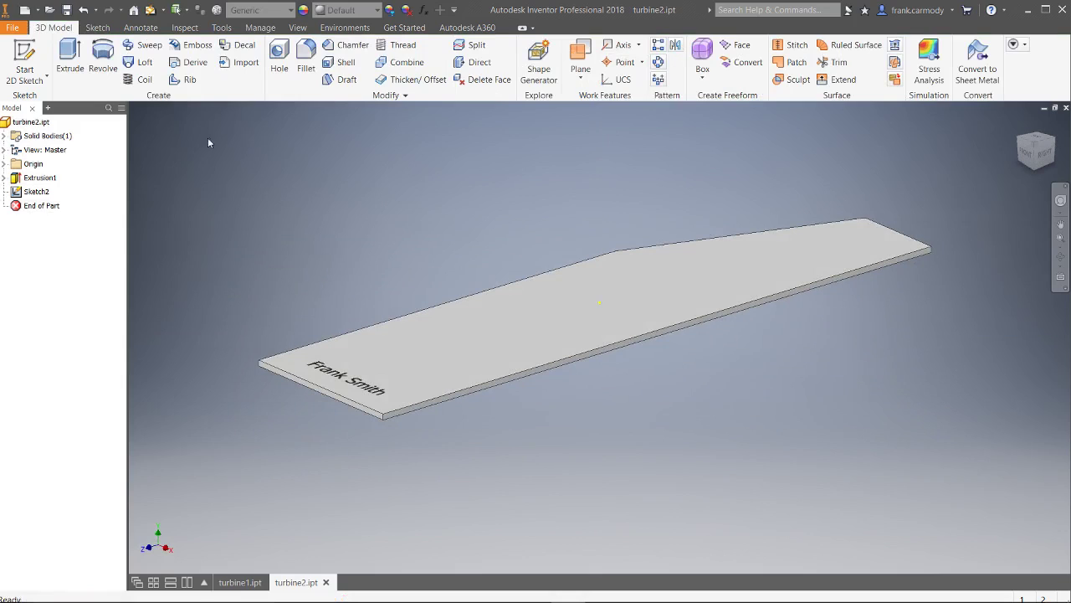
Emboss the name text as Engrave from Face, 0.1 in deep, into the plate
click(175, 48)
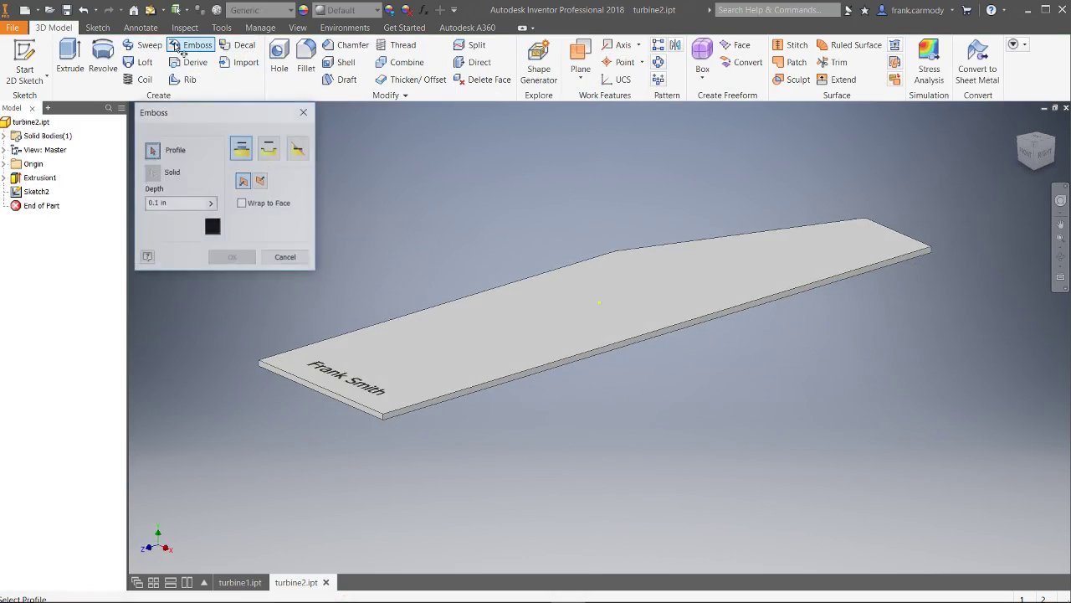
click(325, 372)
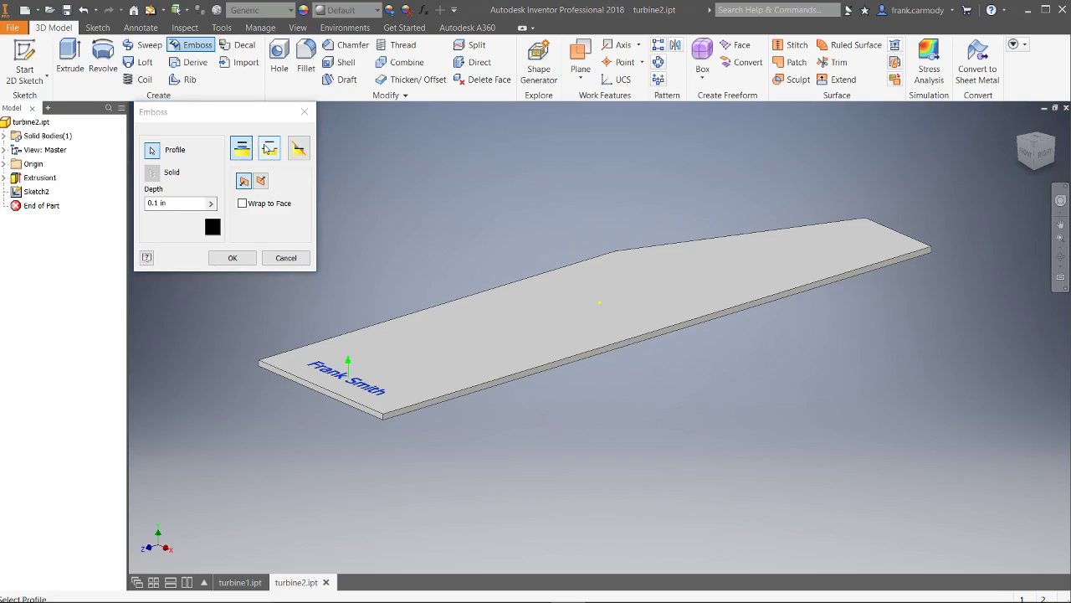
click(270, 148)
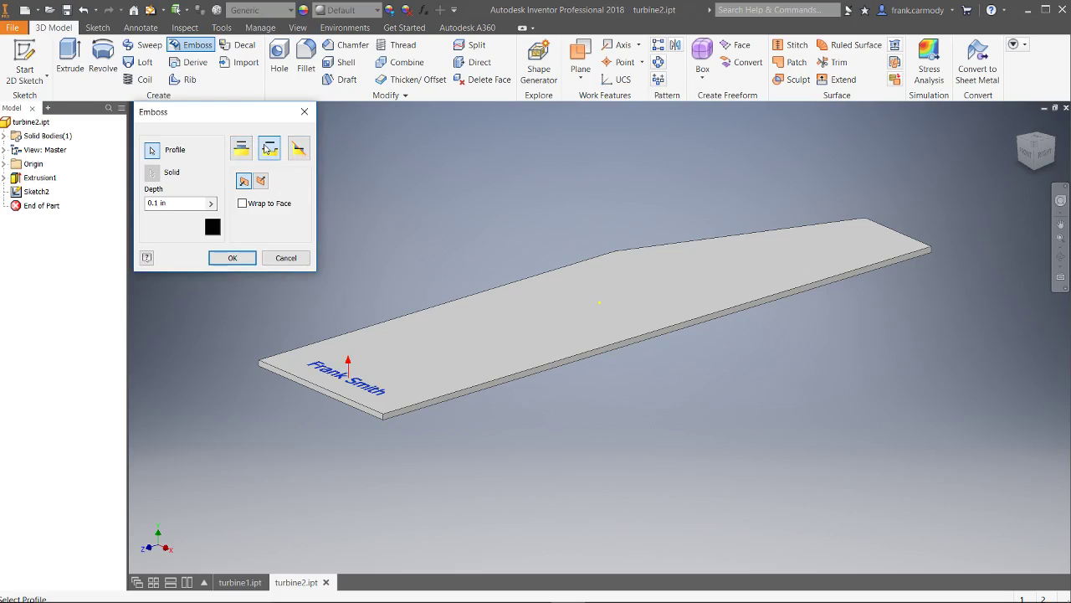
click(241, 257)
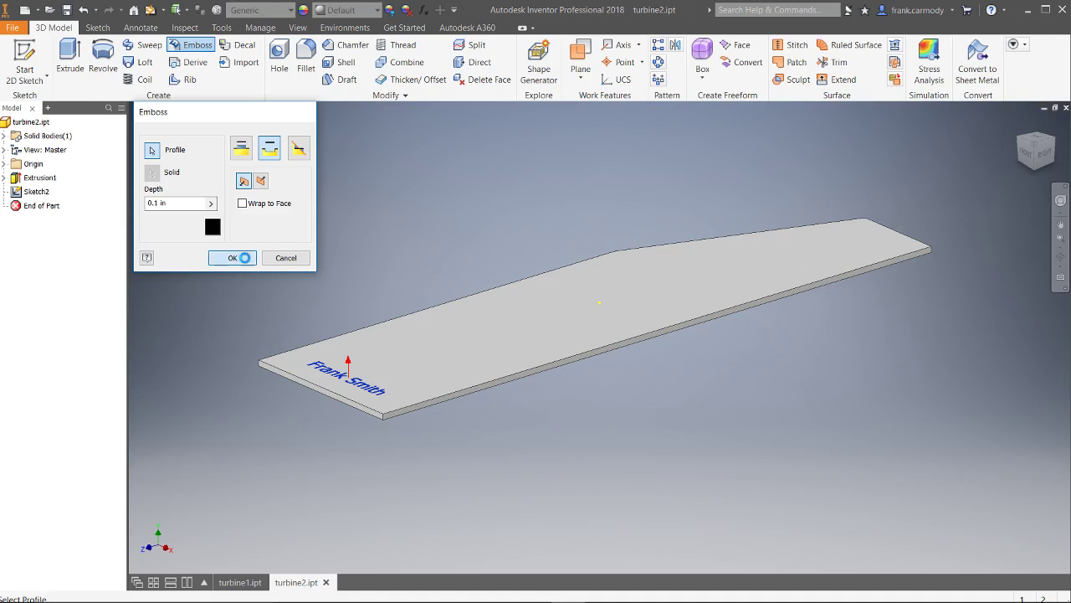
click(1042, 152)
Return to the home view and zoom in on the engraved plate
key(F6)
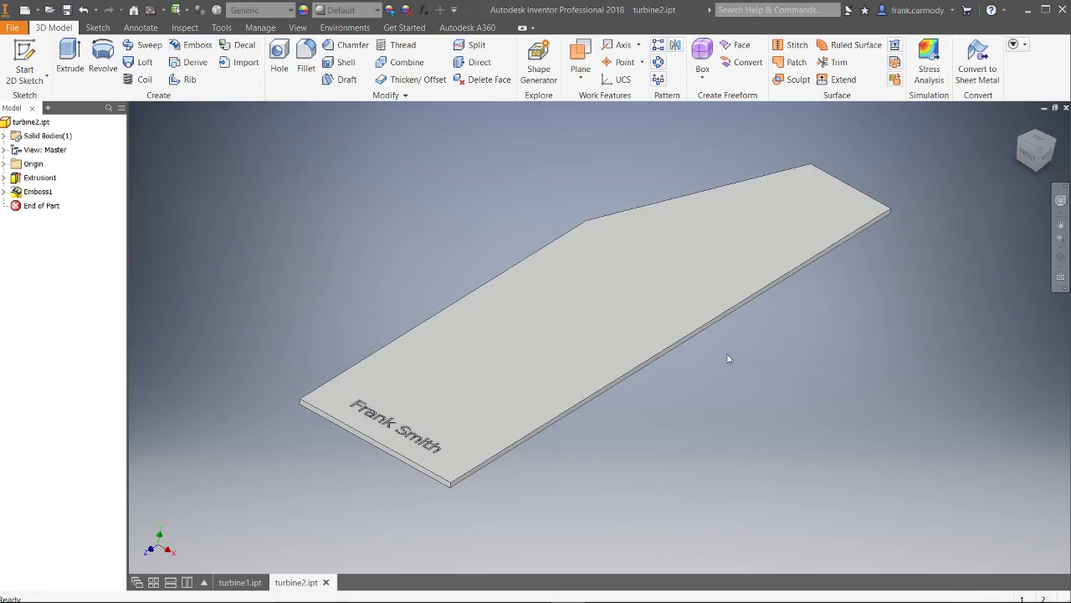
scroll(462, 426, up, 5)
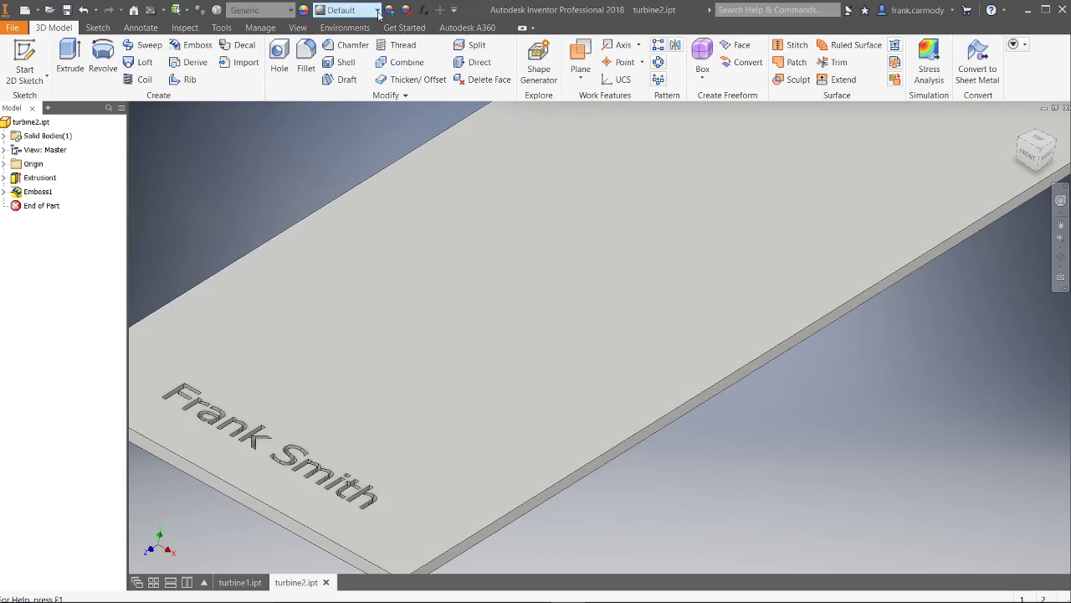
Apply the Glossy - Gold appearance to the plate
click(379, 11)
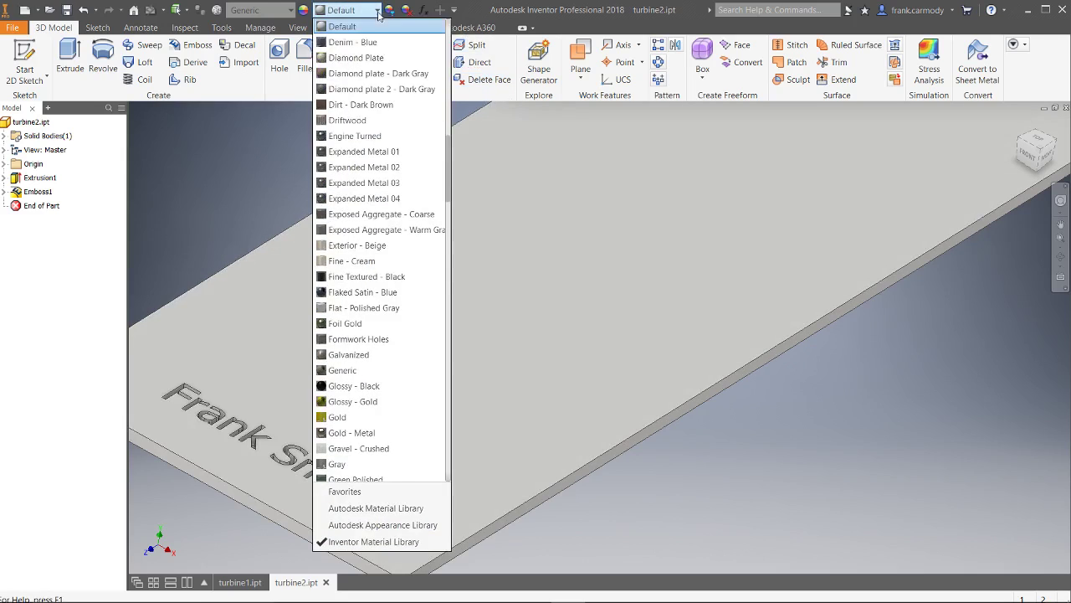
click(390, 402)
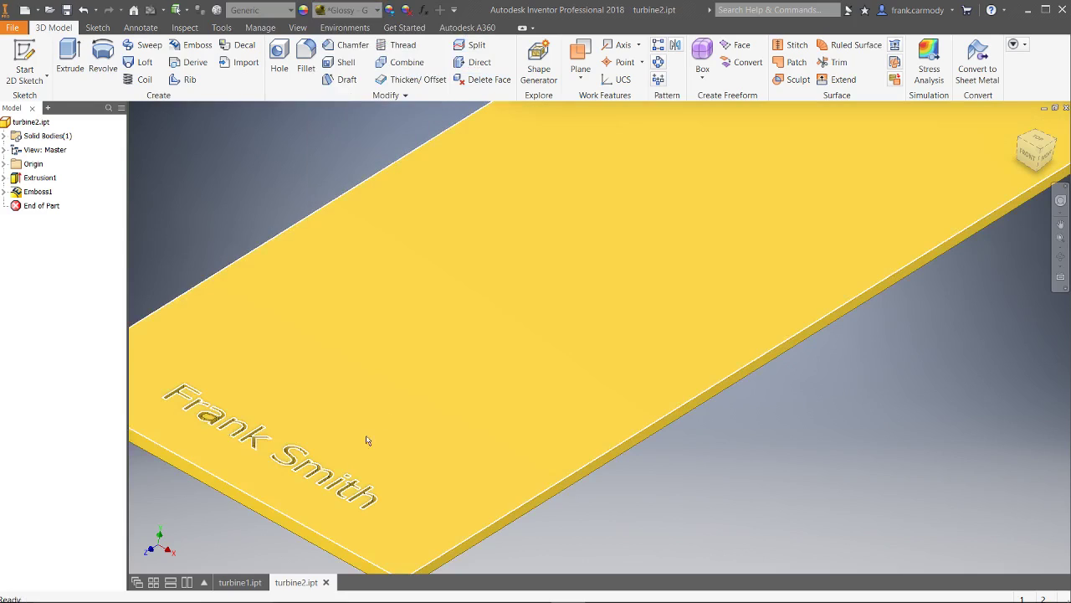
middle_drag(209, 420, 331, 391)
Zoom and pan around the plate to inspect the engraved letters
scroll(335, 391, down, 4)
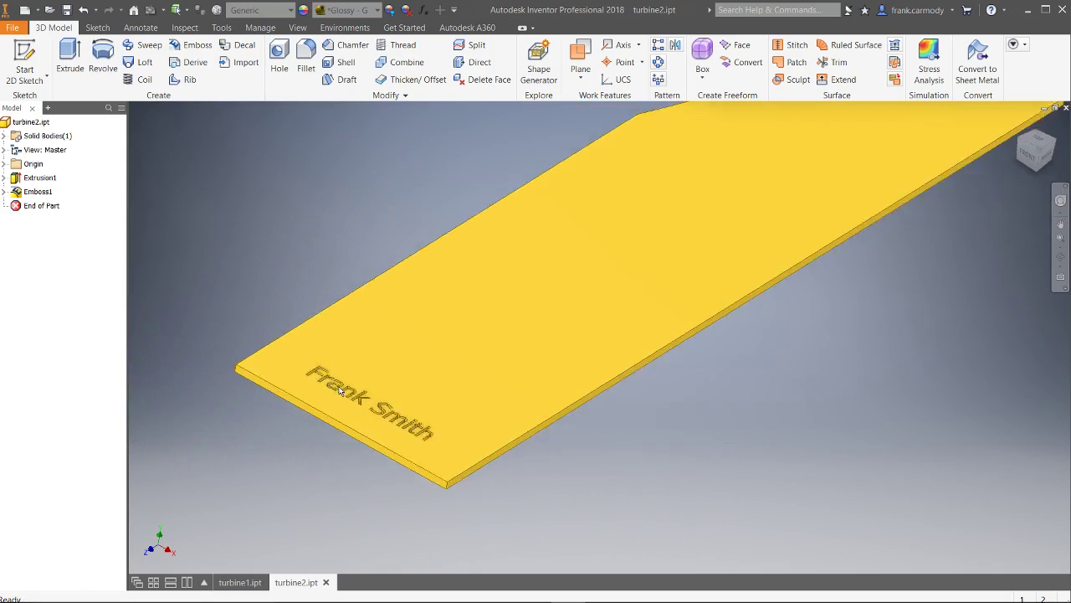
scroll(338, 391, down, 2)
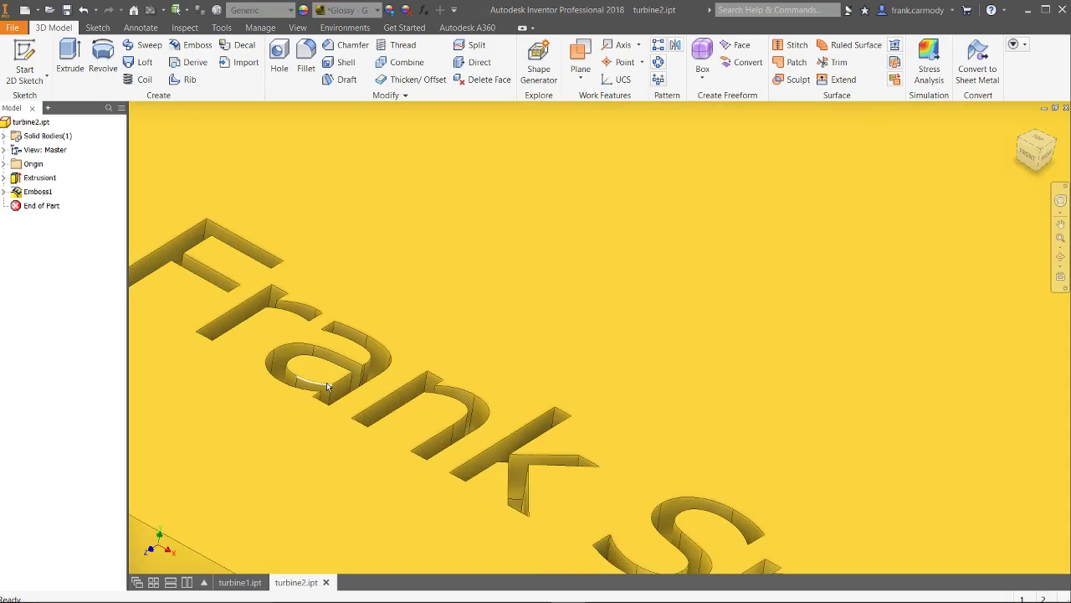
mouse_move(328, 386)
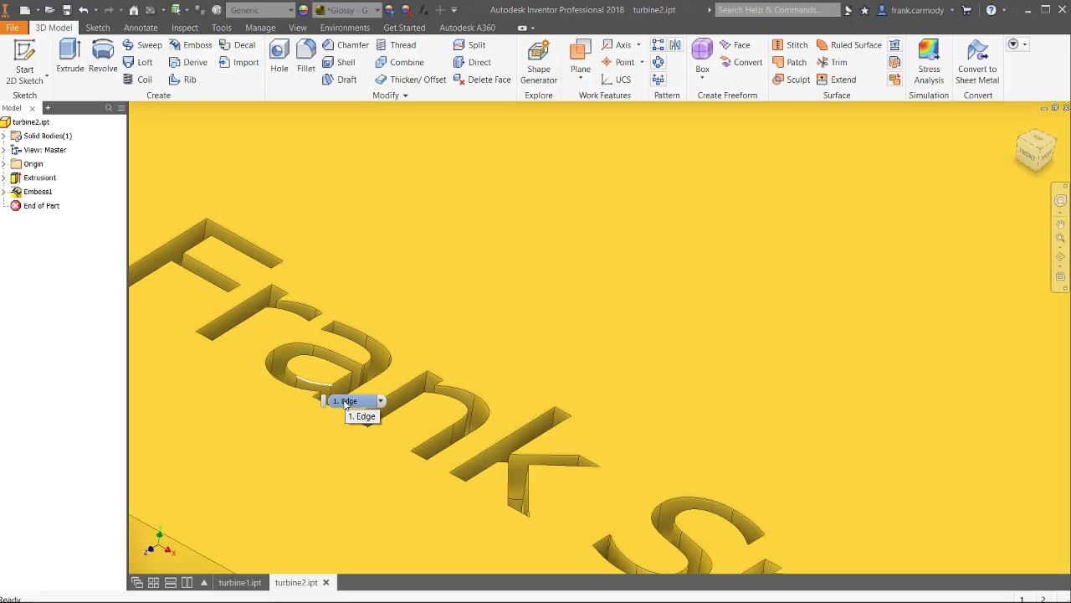
scroll(476, 359, up, 3)
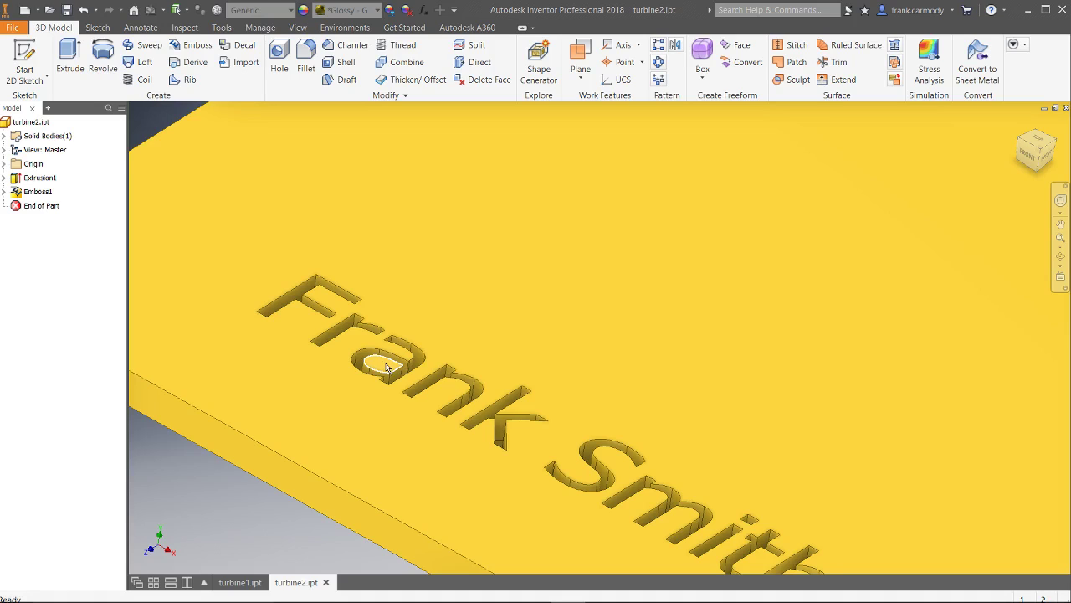
scroll(655, 427, up, 3)
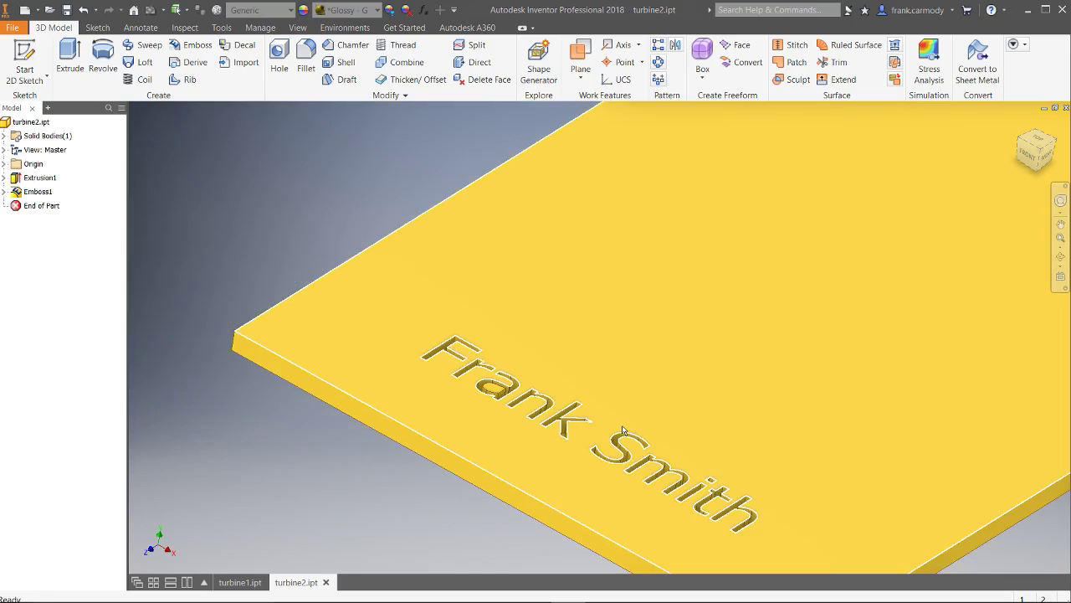
middle_drag(722, 450, 611, 419)
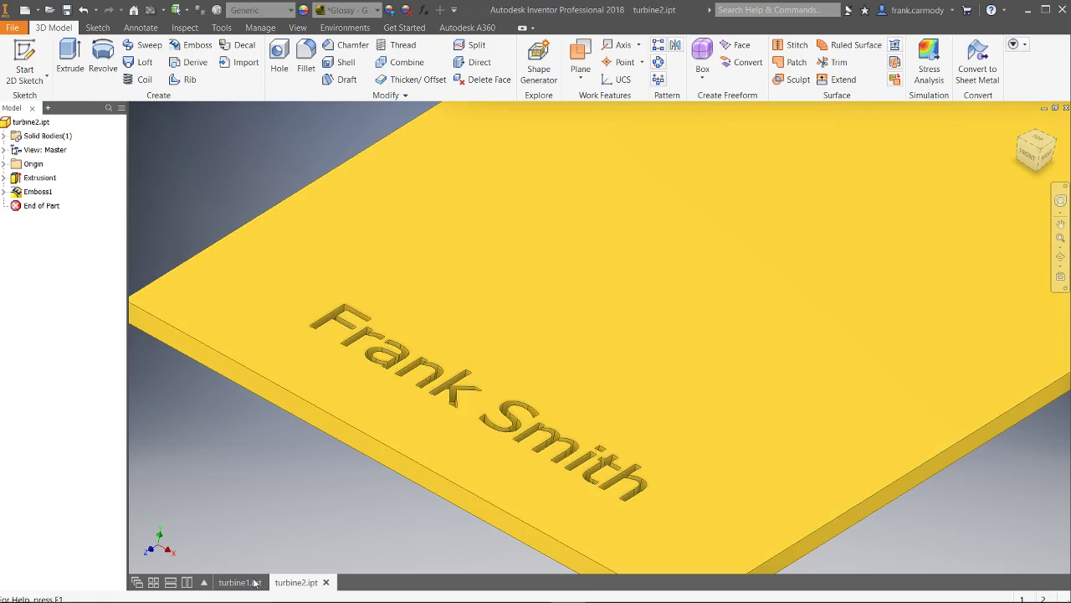
Switch to turbine1.ipt, orbit the blade edge-on, and start a new work plane
click(250, 584)
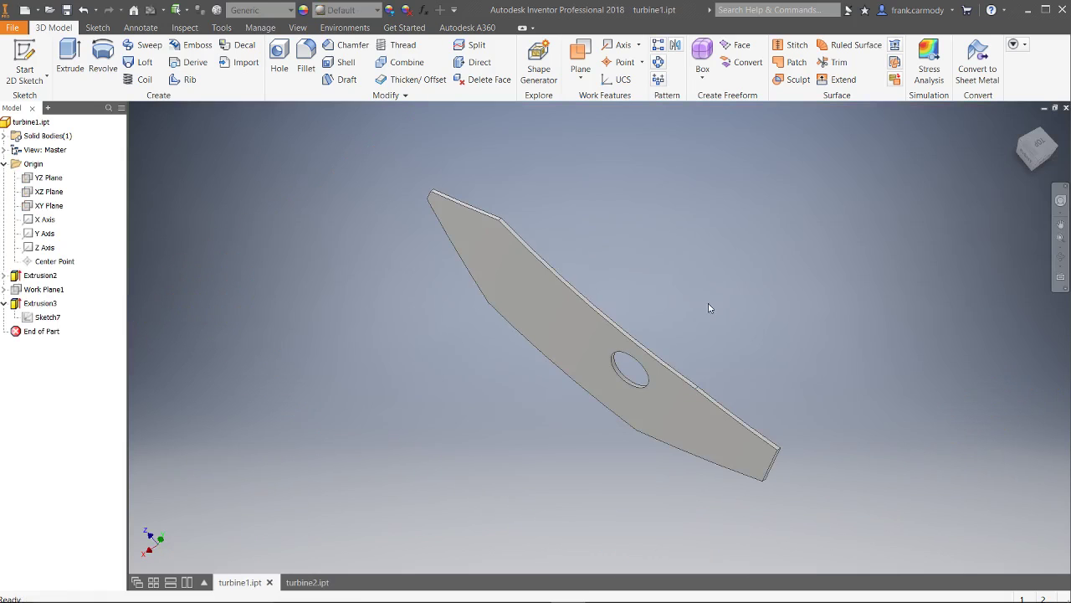
shift+middle_drag(738, 288, 676, 221)
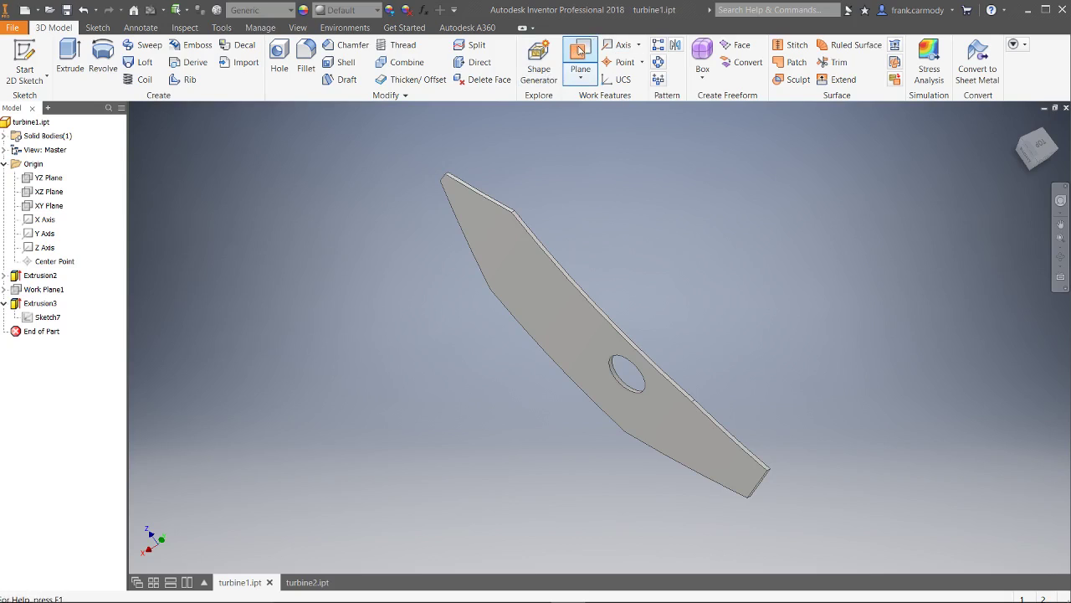
click(580, 50)
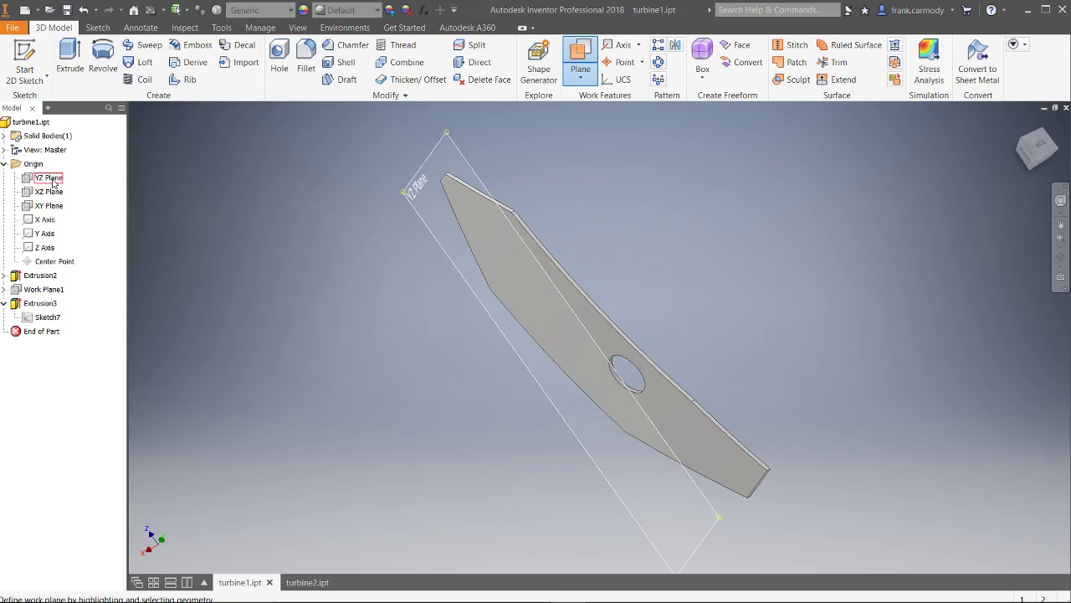
Create Work Plane3 parallel to YZ Plane and tangent to the blade face
click(51, 178)
shift+middle_drag(598, 333, 694, 299)
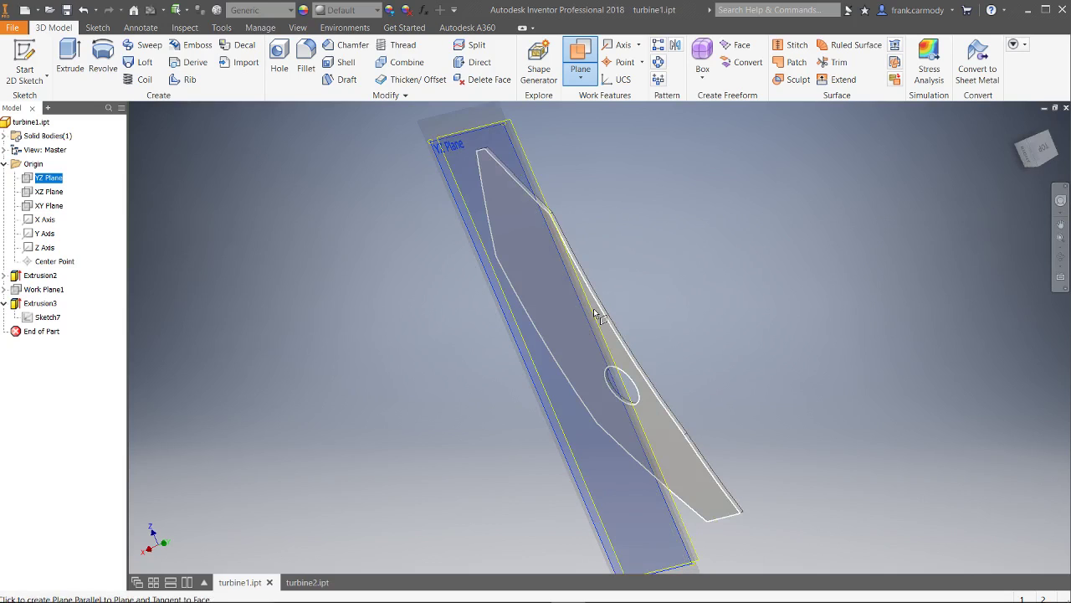
click(711, 501)
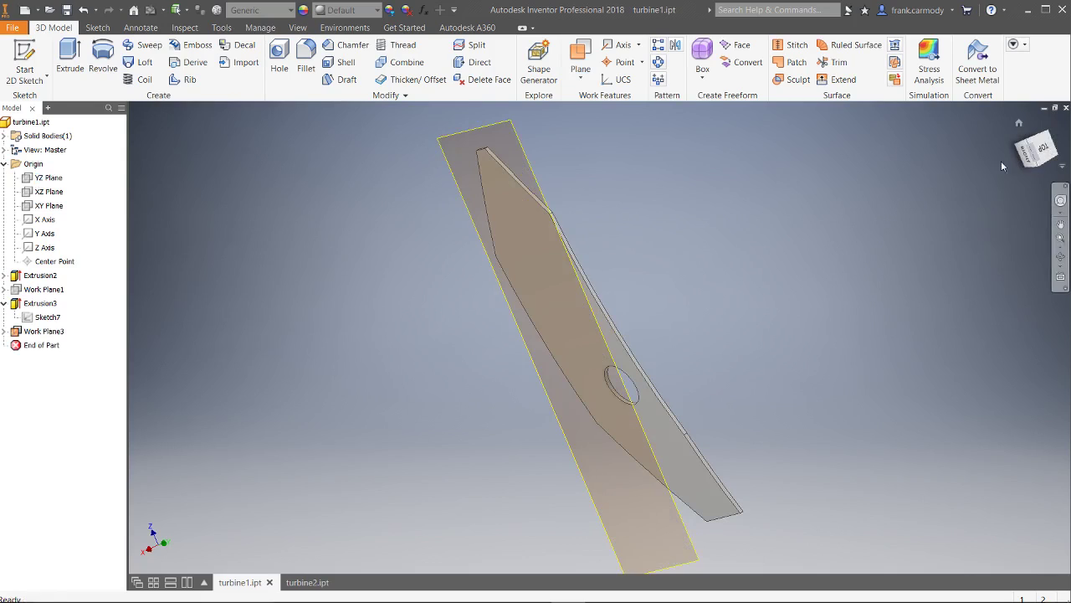
drag(1036, 149, 1022, 155)
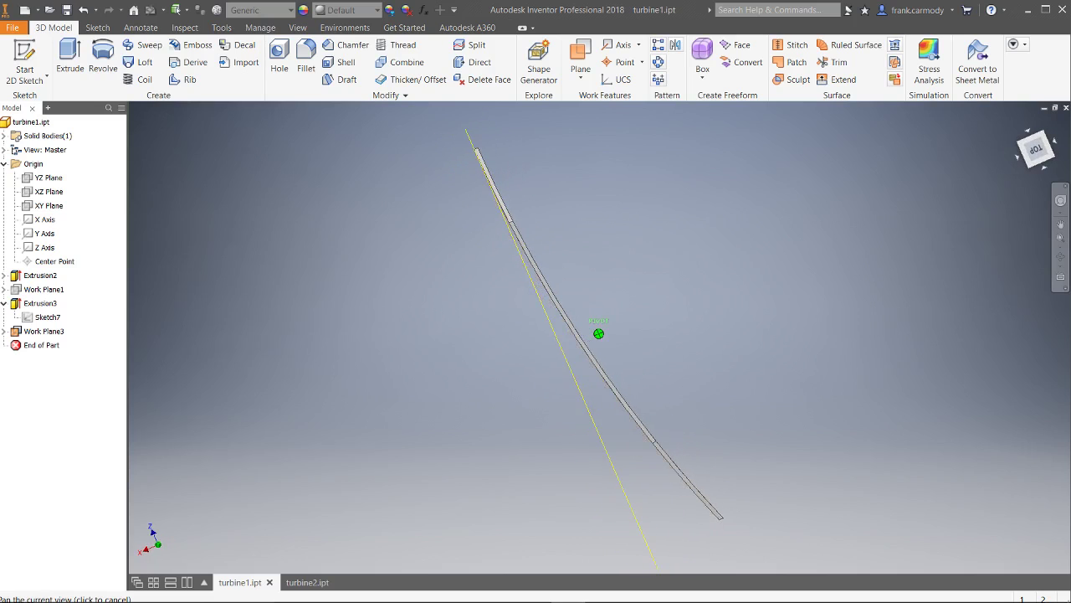
key(F5)
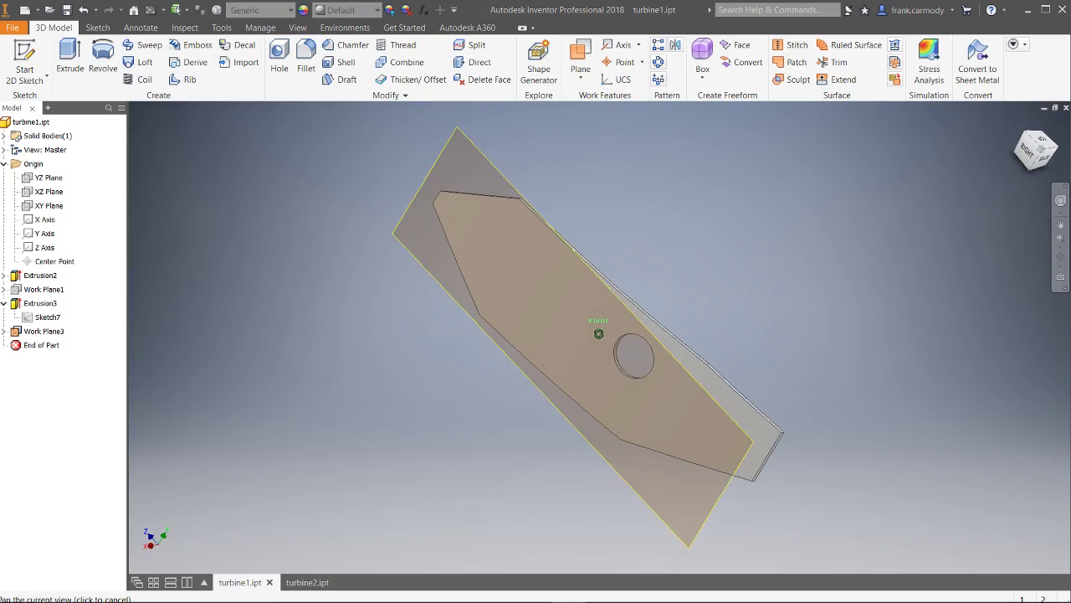
Start a sketch on Work Plane3 and place a text box on it
click(26, 59)
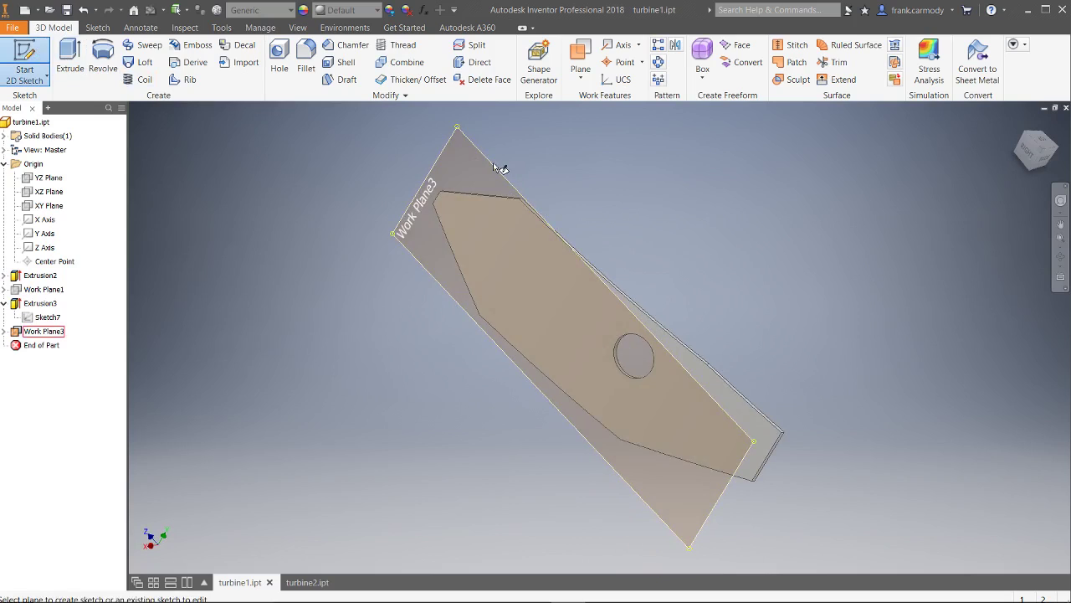
click(493, 166)
click(221, 62)
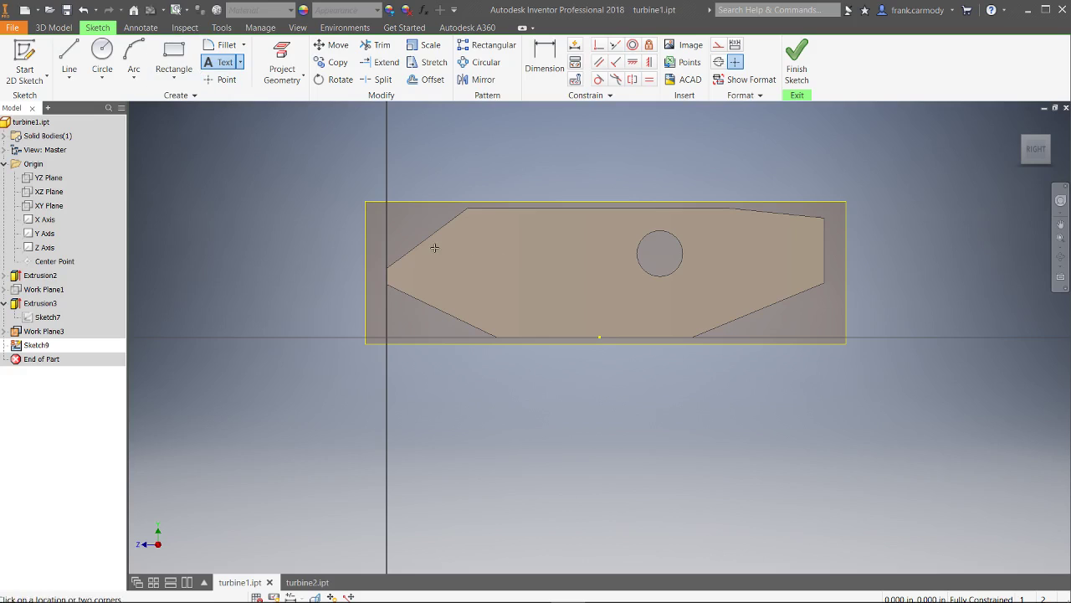
click(472, 251)
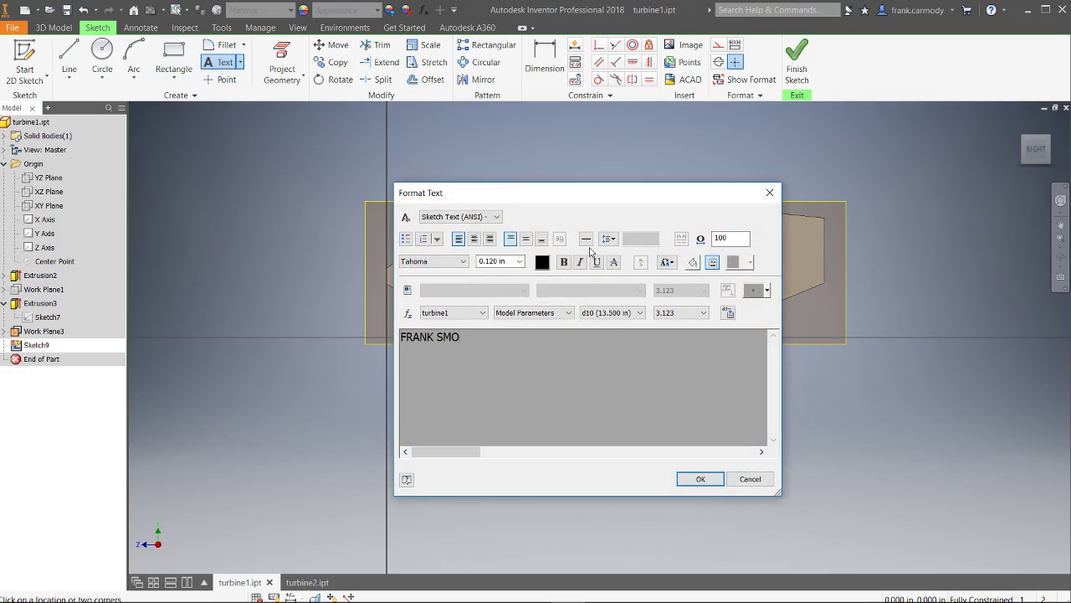
Type the full name in capitals, set its text size, and confirm the text
key(ctrl+a)
click(519, 261)
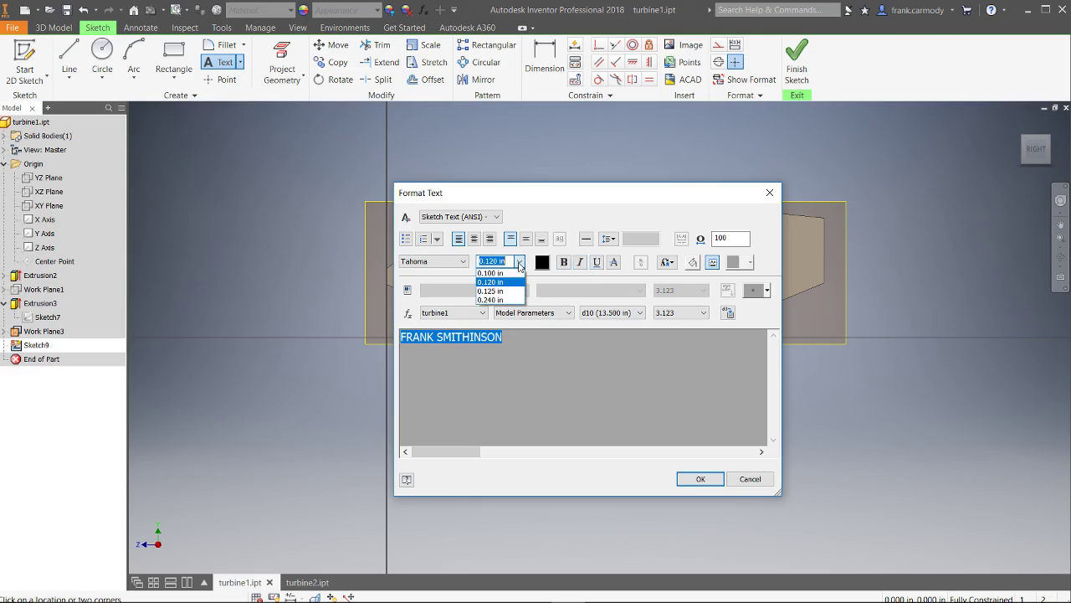
click(494, 299)
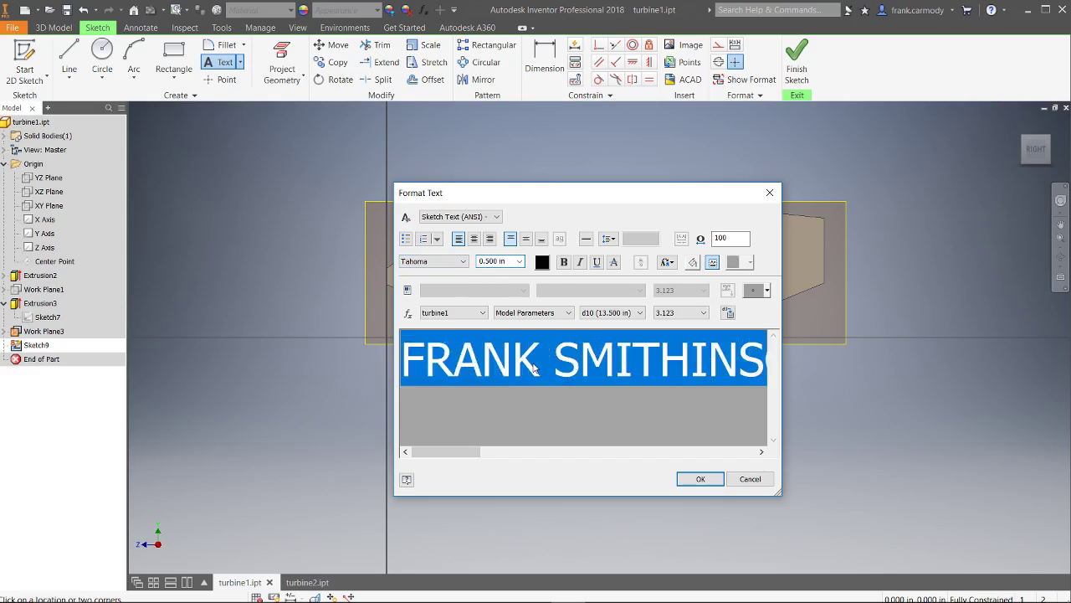
click(533, 368)
click(700, 479)
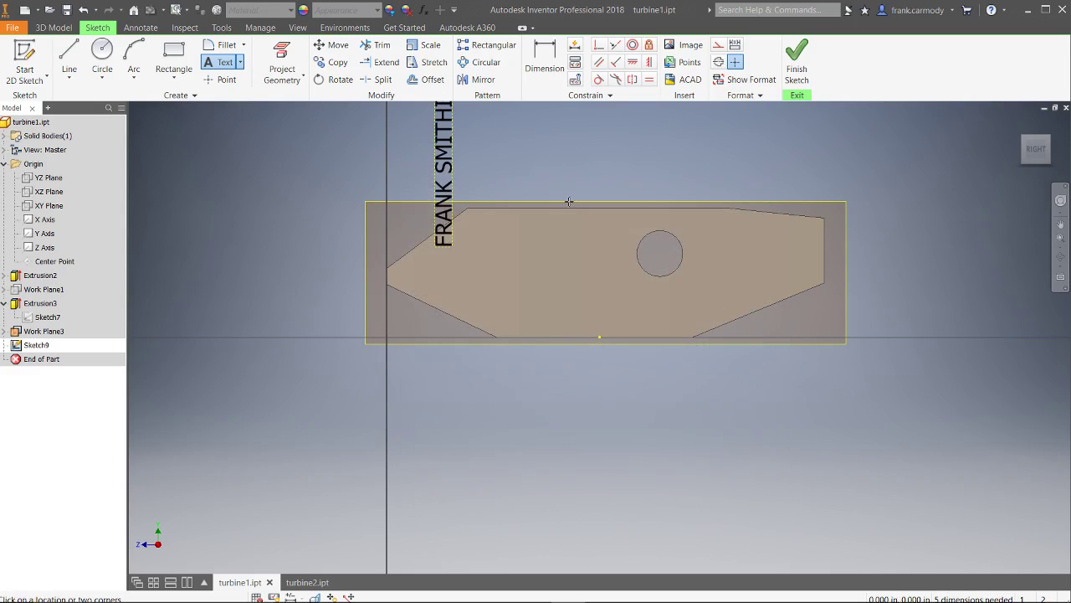
Rotate the vertical name text 270° about its corner so it lies horizontally
right_click(644, 158)
click(699, 159)
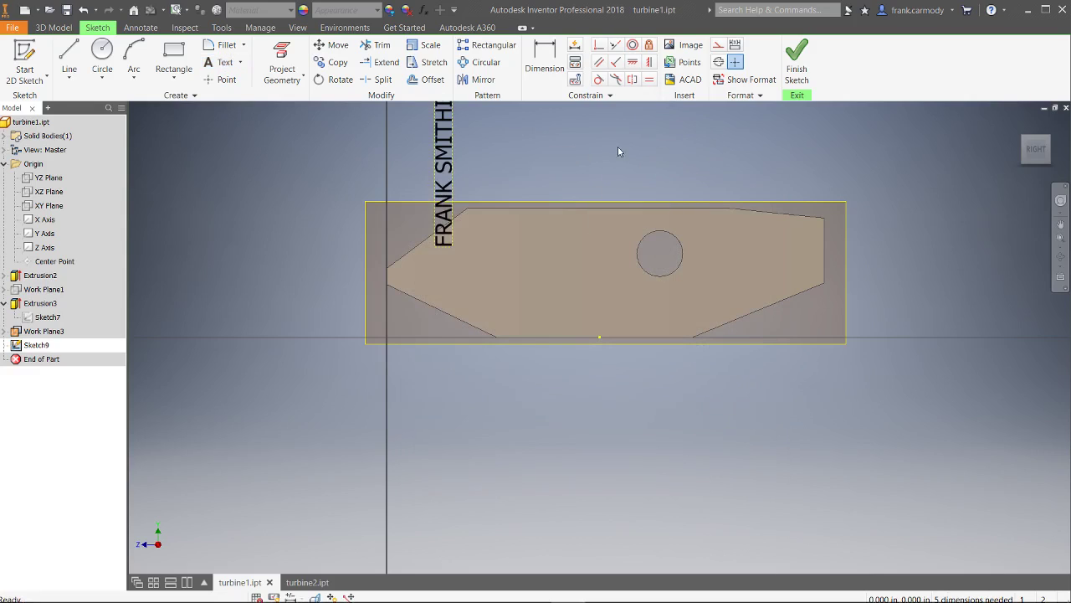
click(335, 80)
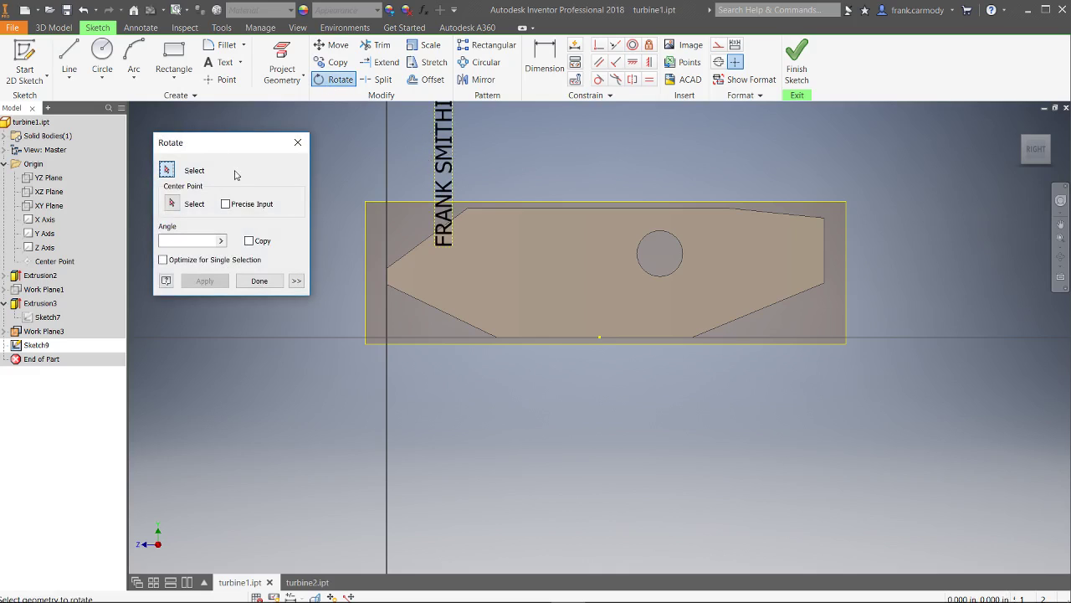
click(450, 179)
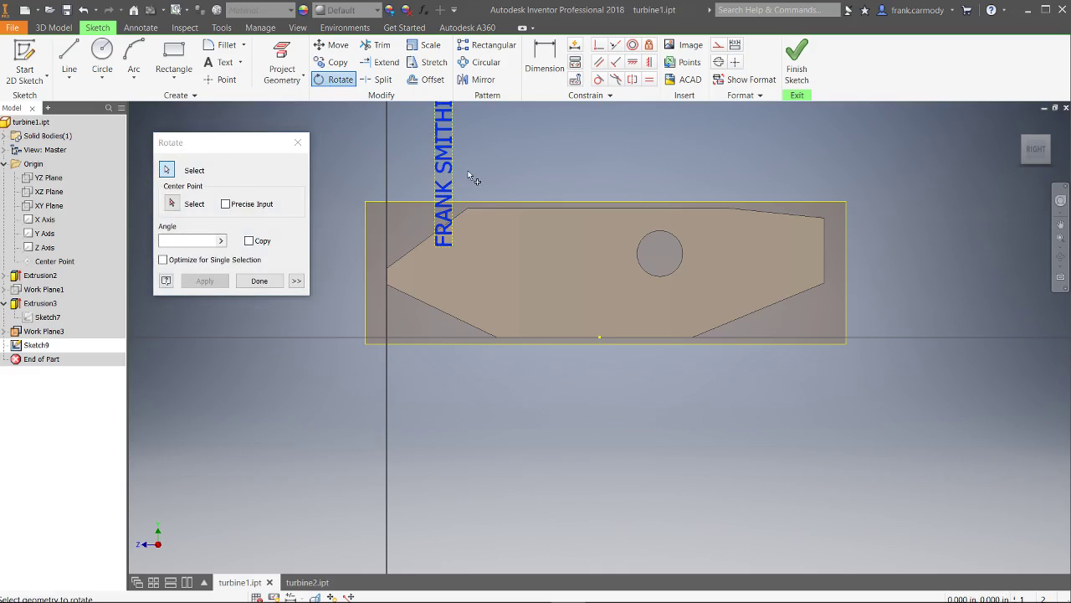
click(171, 204)
click(452, 246)
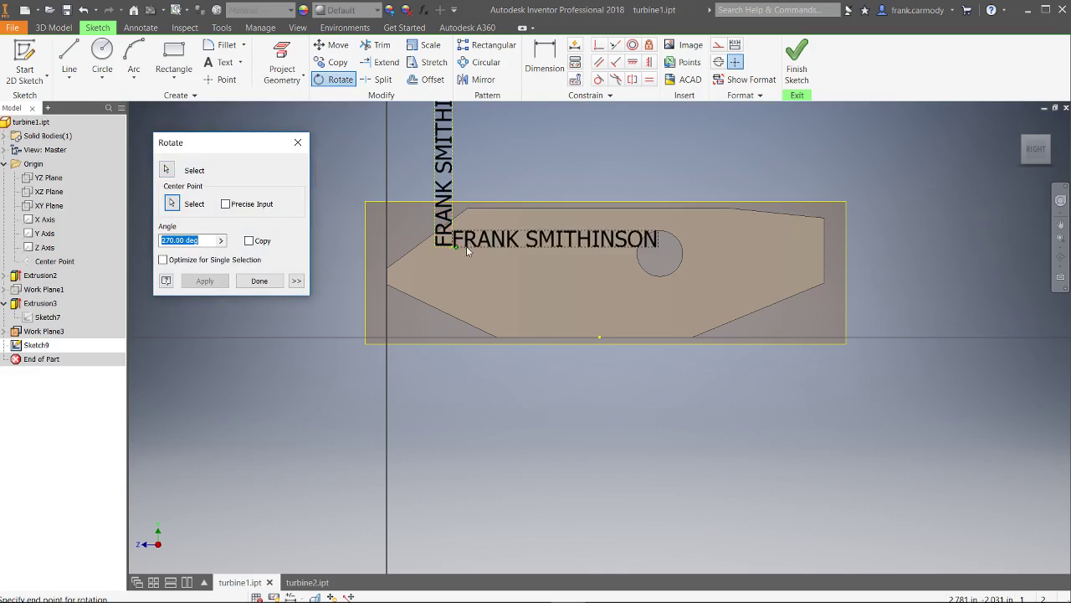
click(505, 250)
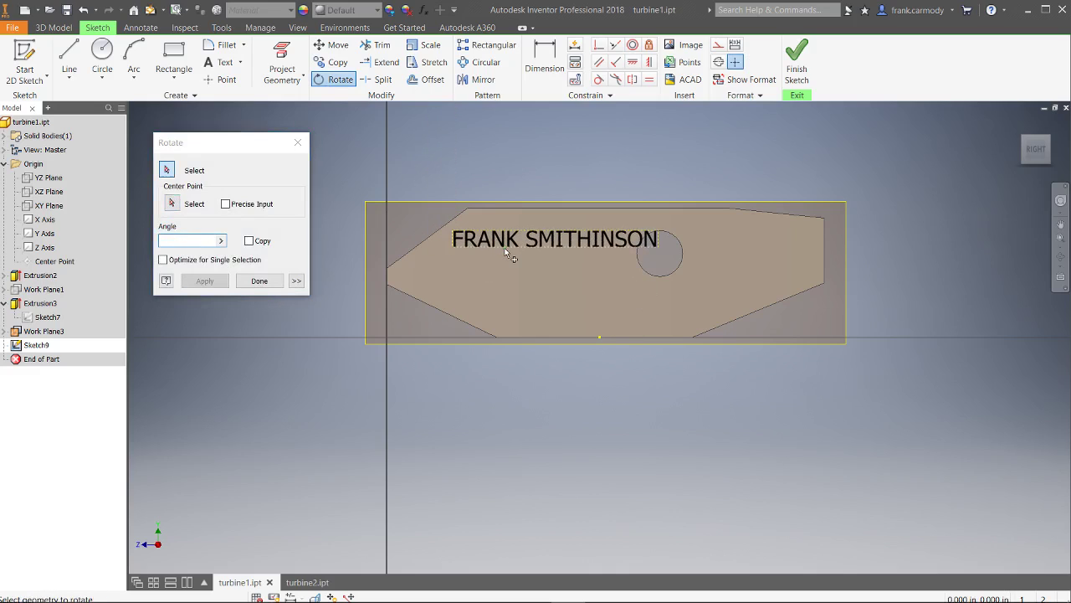
click(260, 280)
Drag the name text lower on the plate, finish Sketch9, and view the part's back side
mouse_move(537, 243)
mouse_down()
mouse_move(544, 292)
mouse_move(571, 313)
mouse_up()
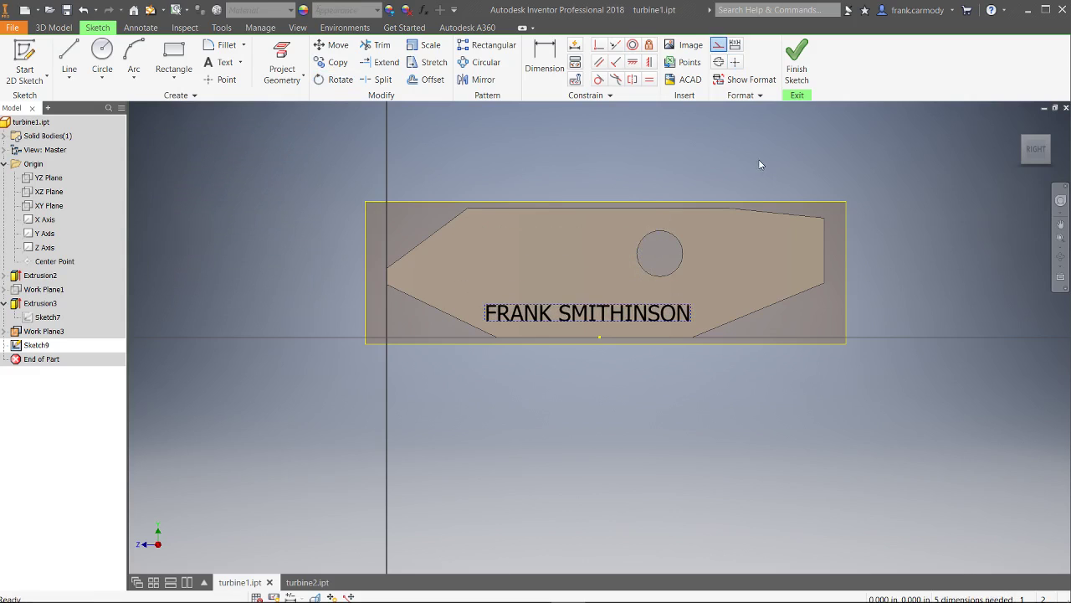
click(796, 69)
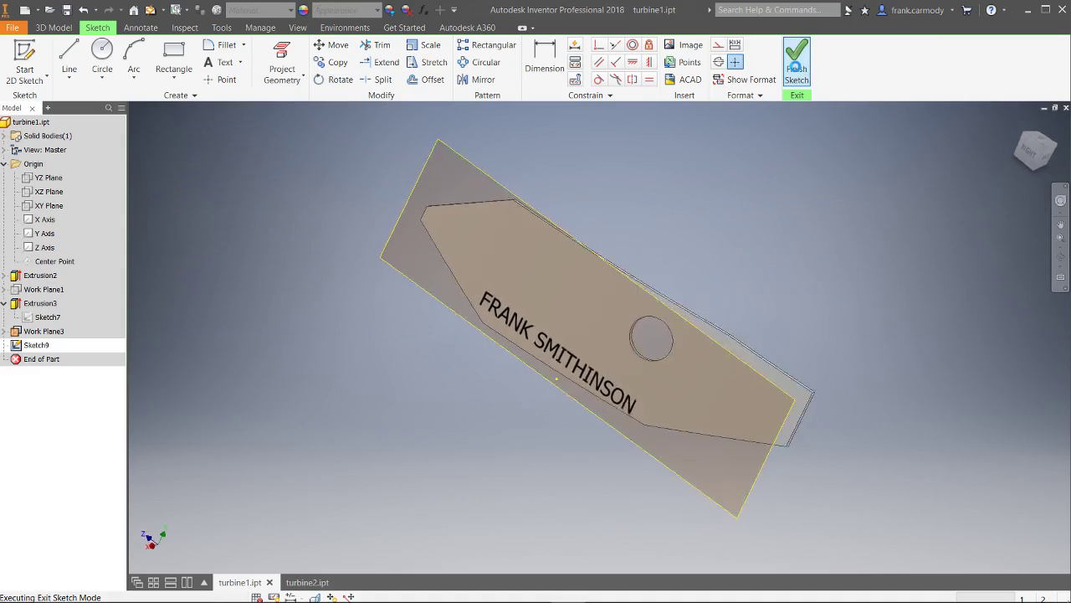
click(1025, 159)
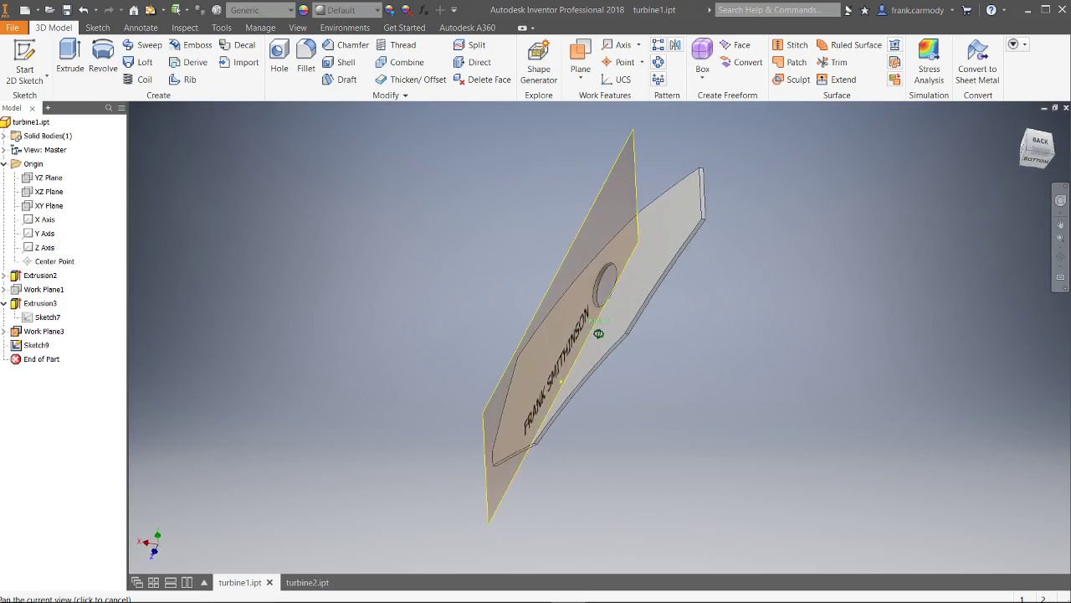
key(Escape)
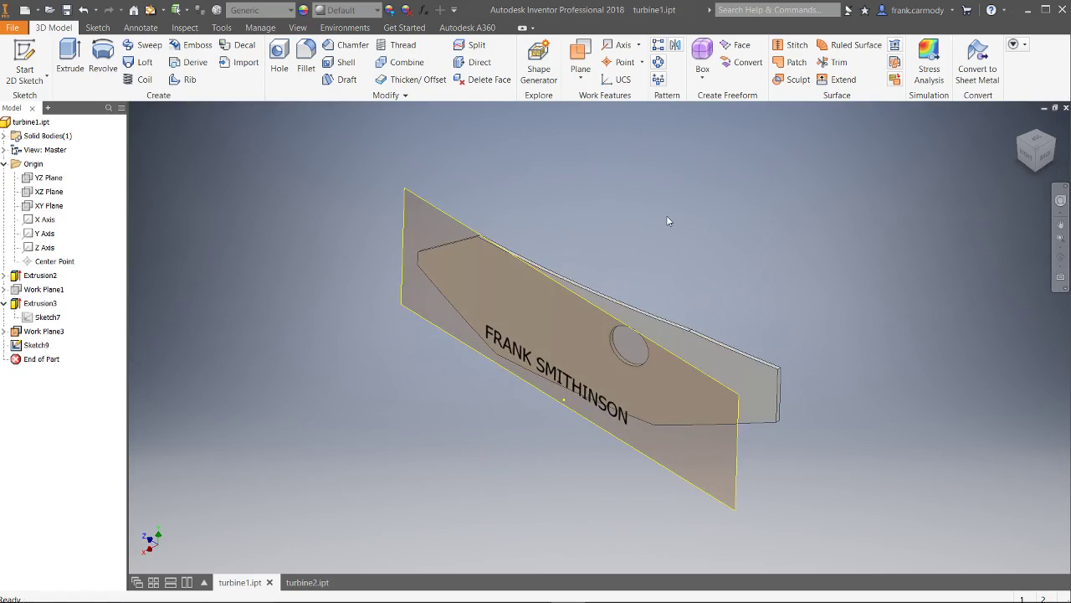
Emboss the name text as an Engrave from Face cut, 0.1 in deep, wrapped onto the plate's back face
click(201, 47)
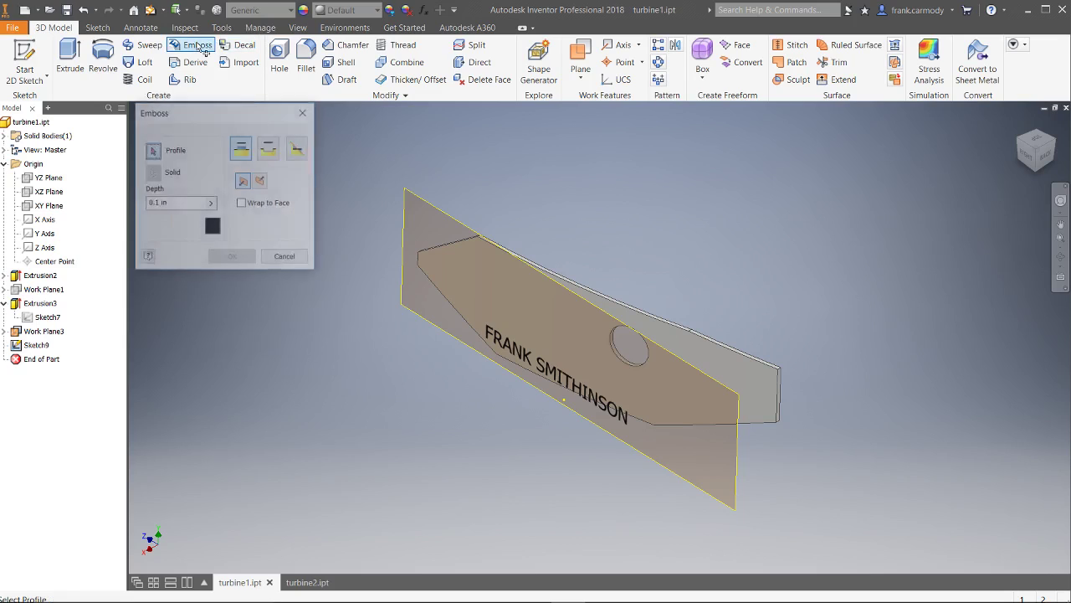
click(565, 378)
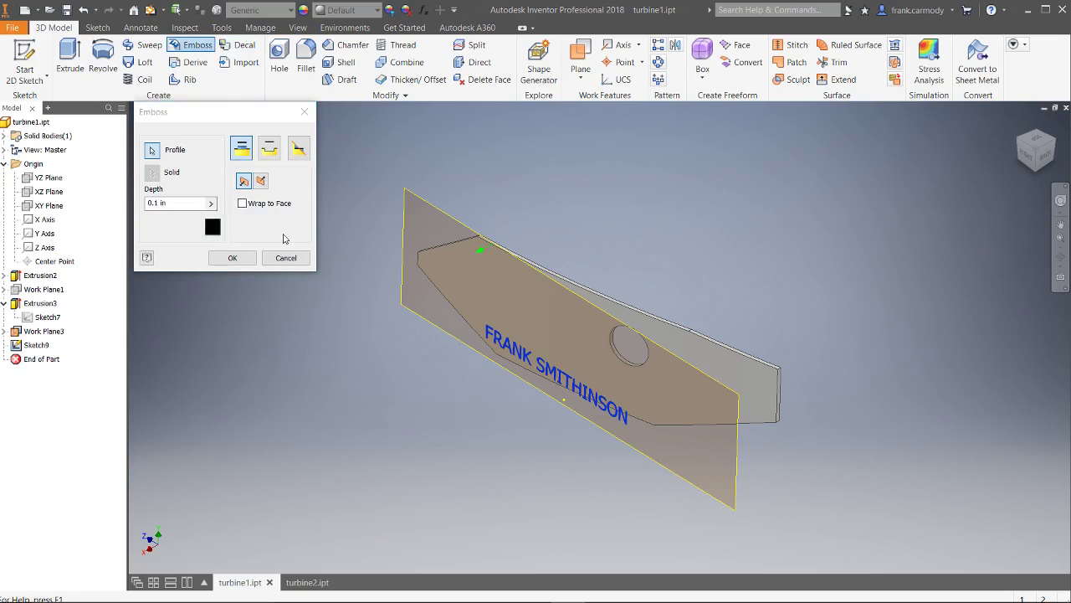
click(242, 203)
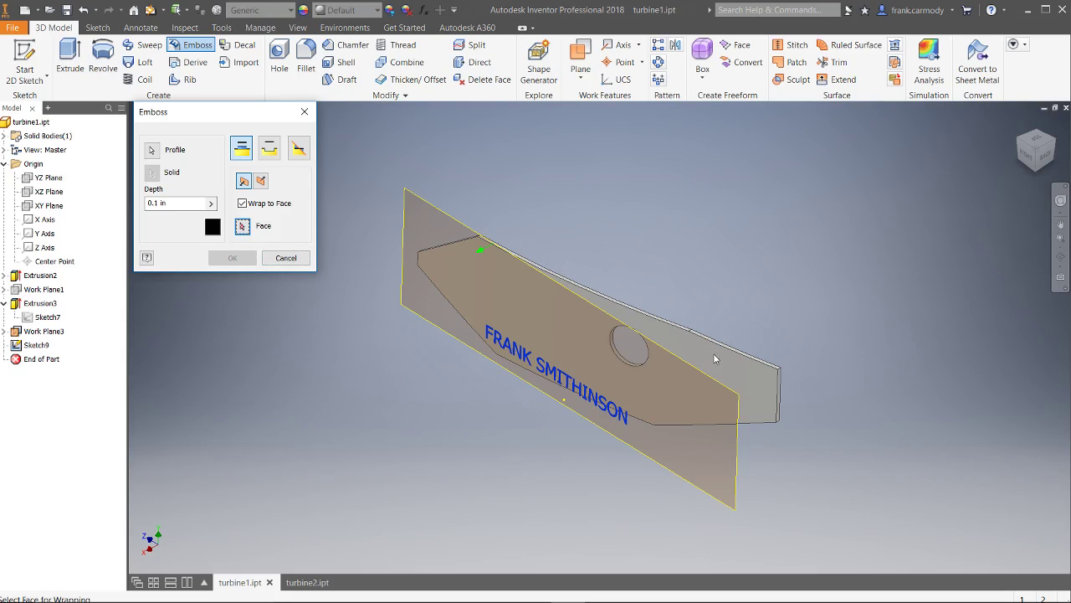
shift+middle_drag(714, 359, 868, 331)
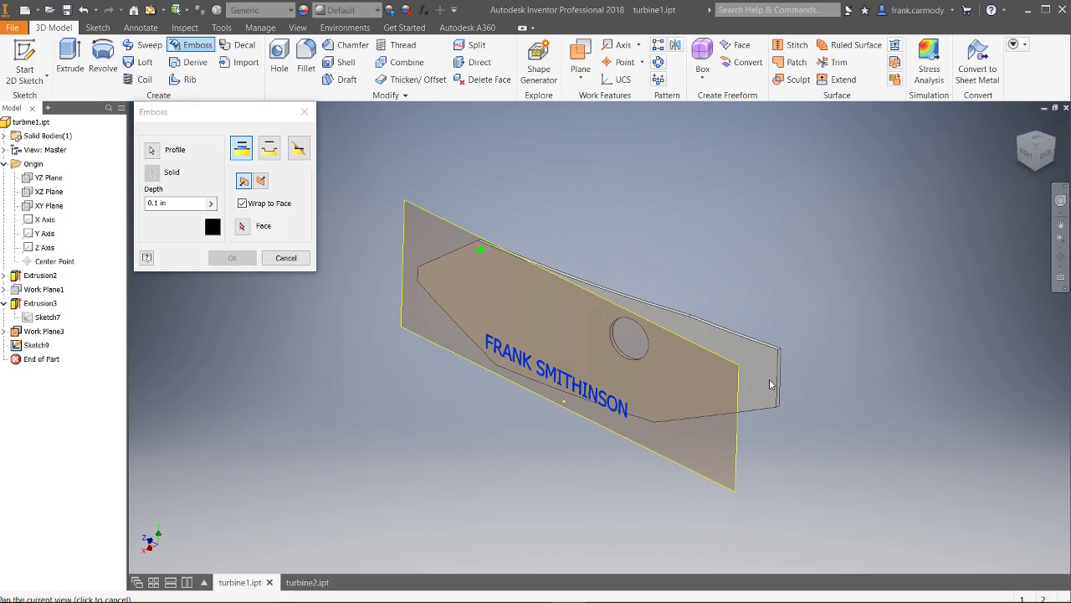
click(244, 227)
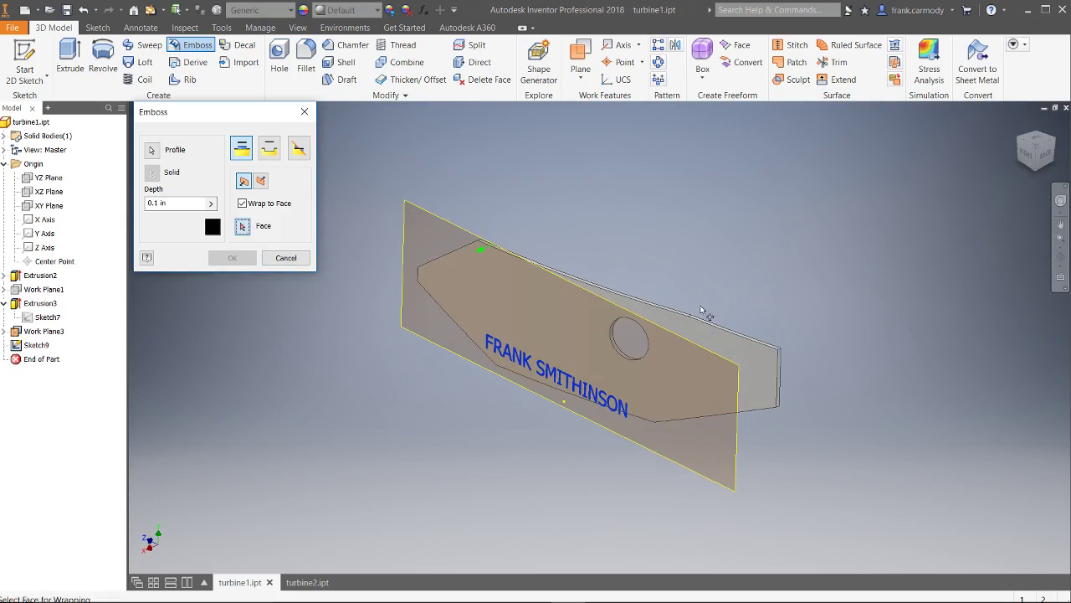
click(762, 360)
click(1060, 224)
drag(669, 377, 691, 414)
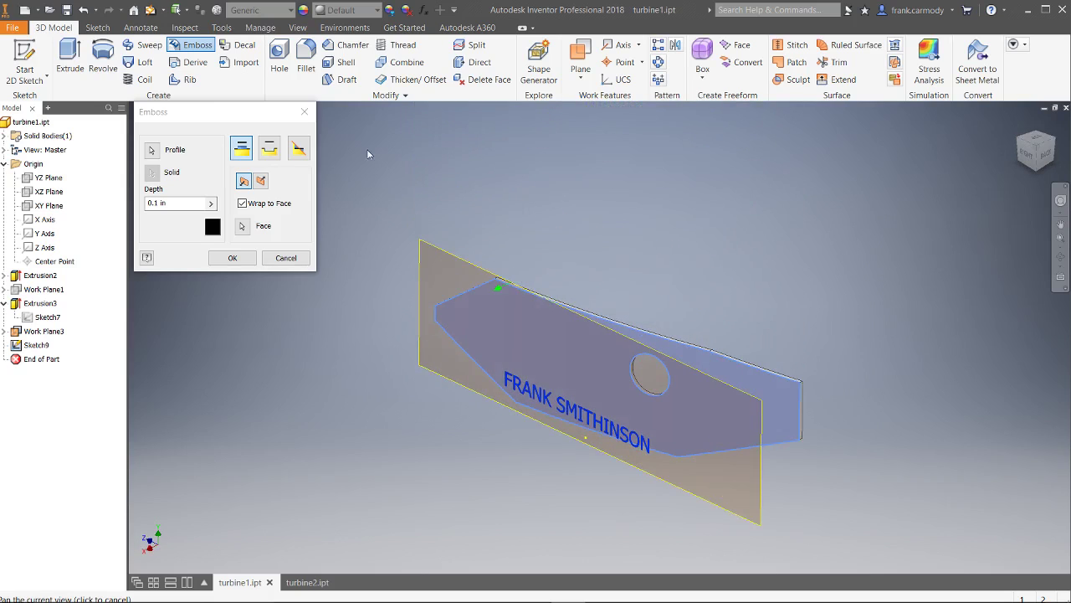
click(270, 148)
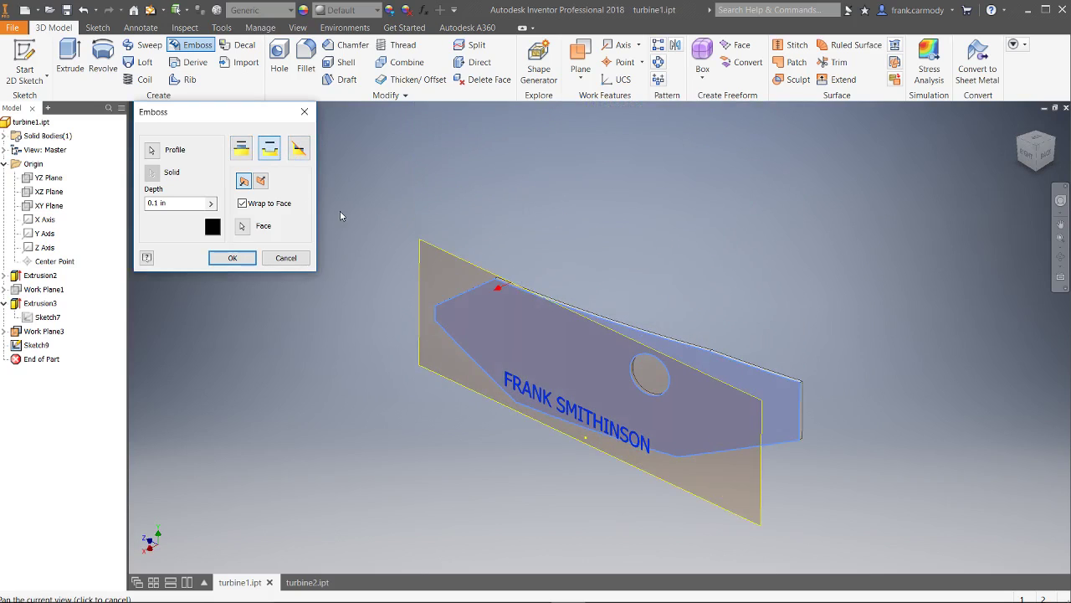
click(233, 259)
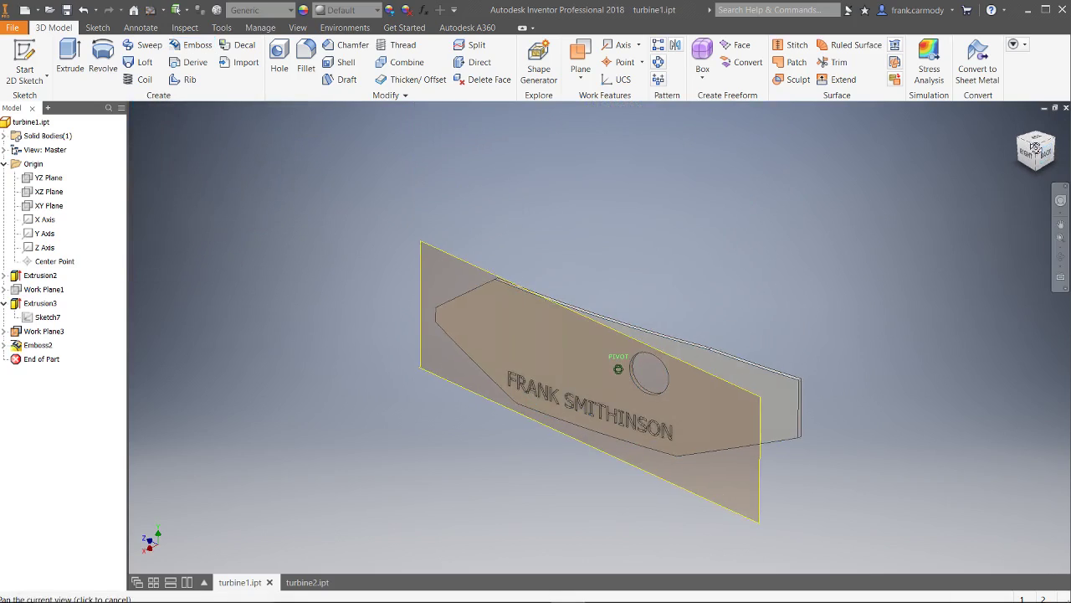
Hide Work Plane3 and orbit to a tilted view of the engraved name
mouse_move(645, 364)
shift+middle_down()
mouse_move(619, 369)
mouse_move(764, 303)
shift+middle_up()
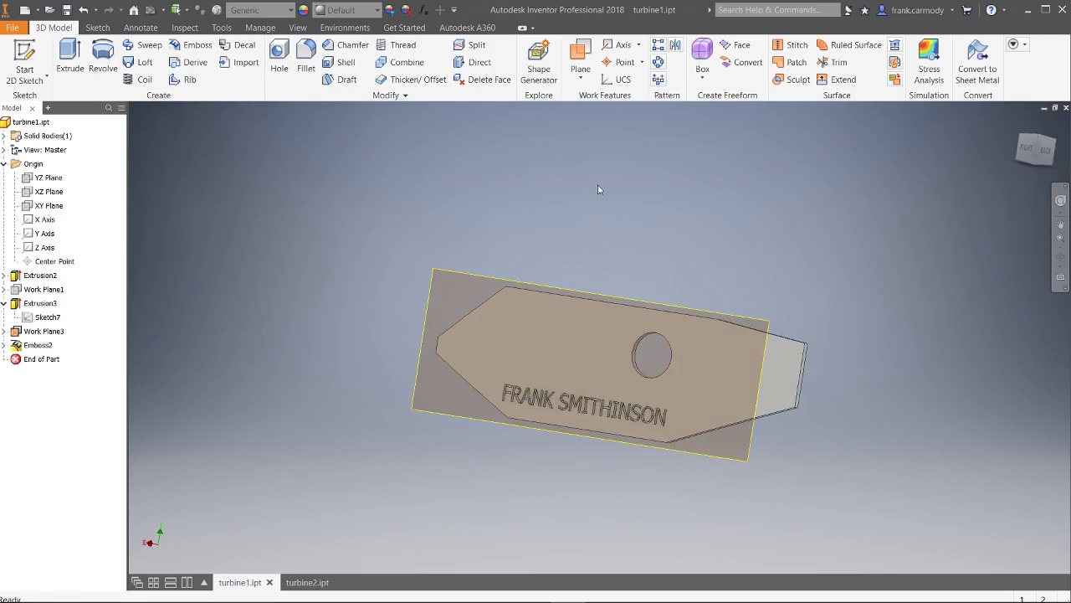
right_click(39, 332)
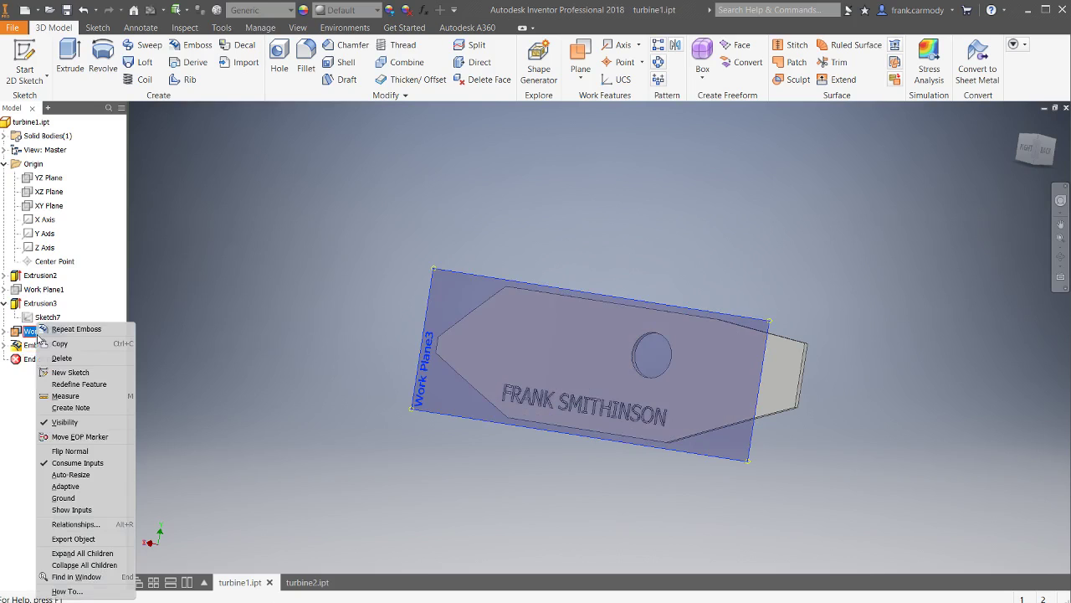
click(65, 421)
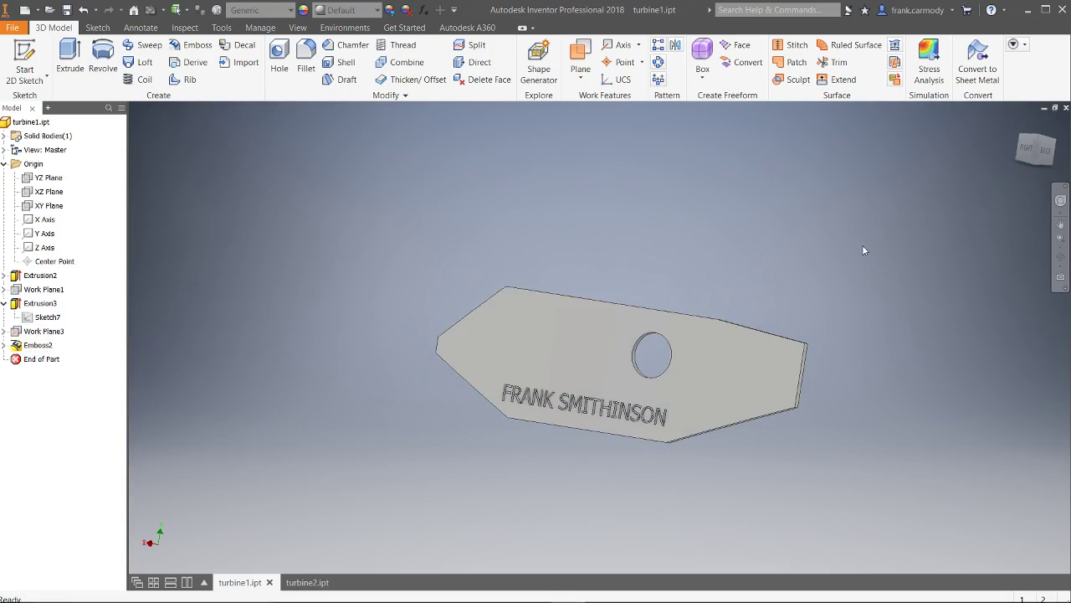
shift+middle_drag(865, 251, 778, 364)
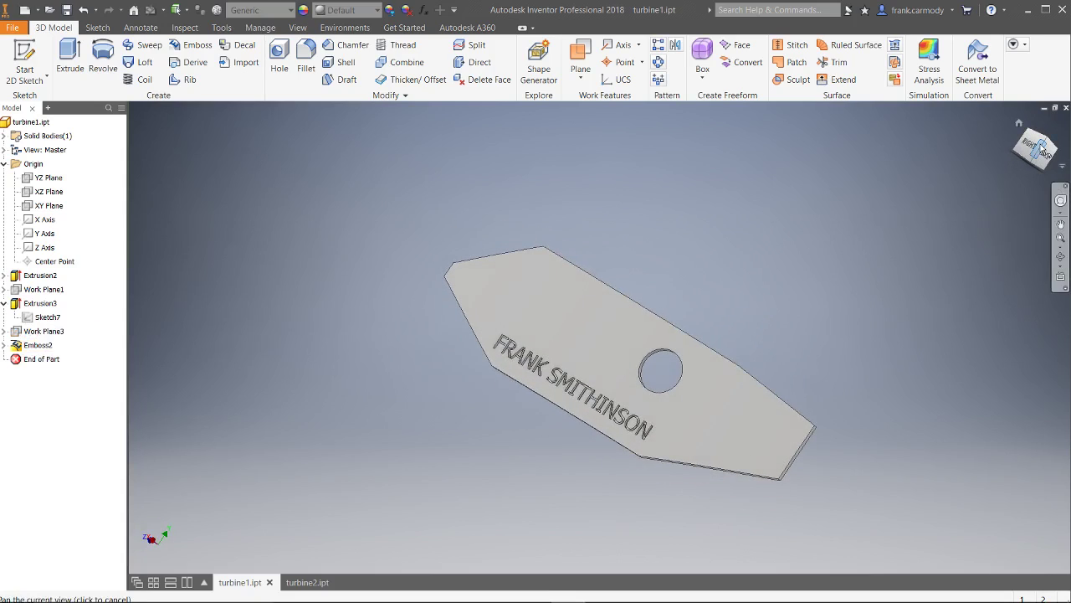